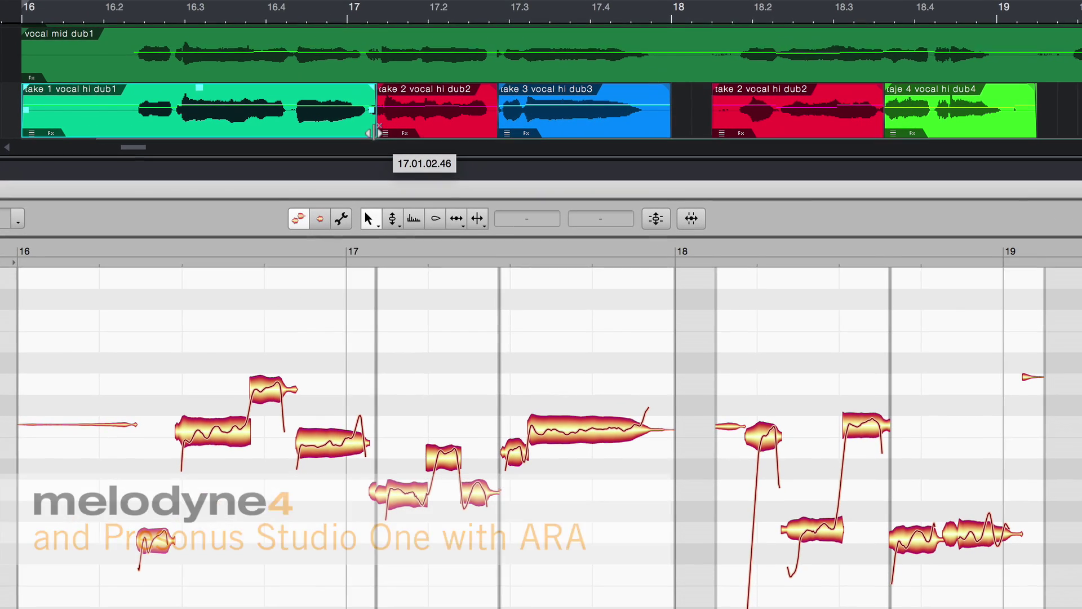
# - Move the Hi dub comp's take 1/take 2 split earlier, to about 16.4
pyautogui.moveTo(376, 132); pyautogui.dragTo(294, 136)
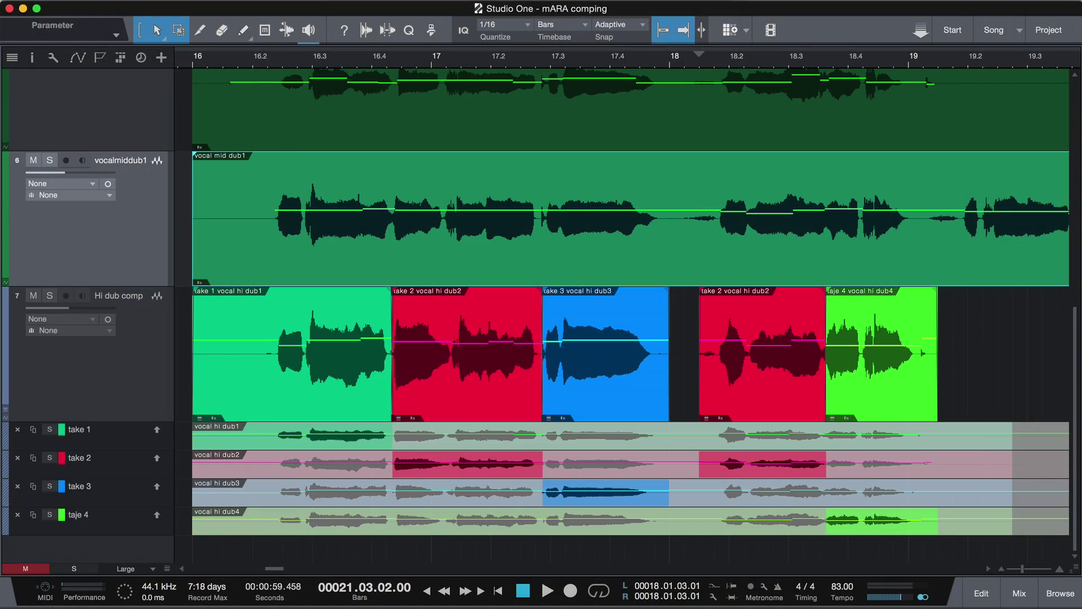
# - Open vocal mid dub1 in Melodyne and pull its sharp A note after bar 18 to about -1 ct
pyautogui.rightClick(633, 242)
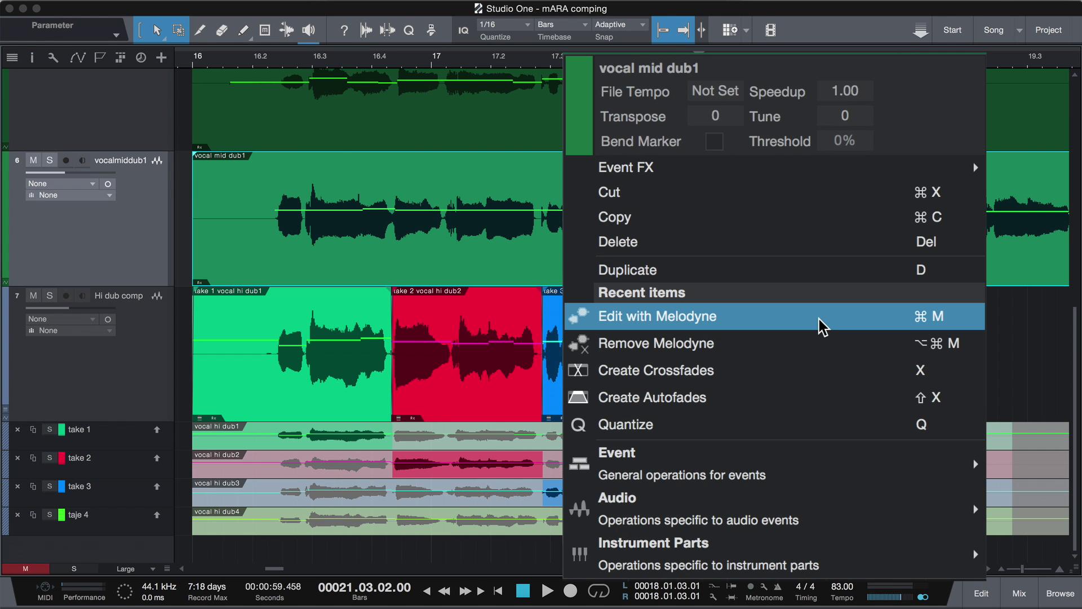
pyautogui.click(819, 319)
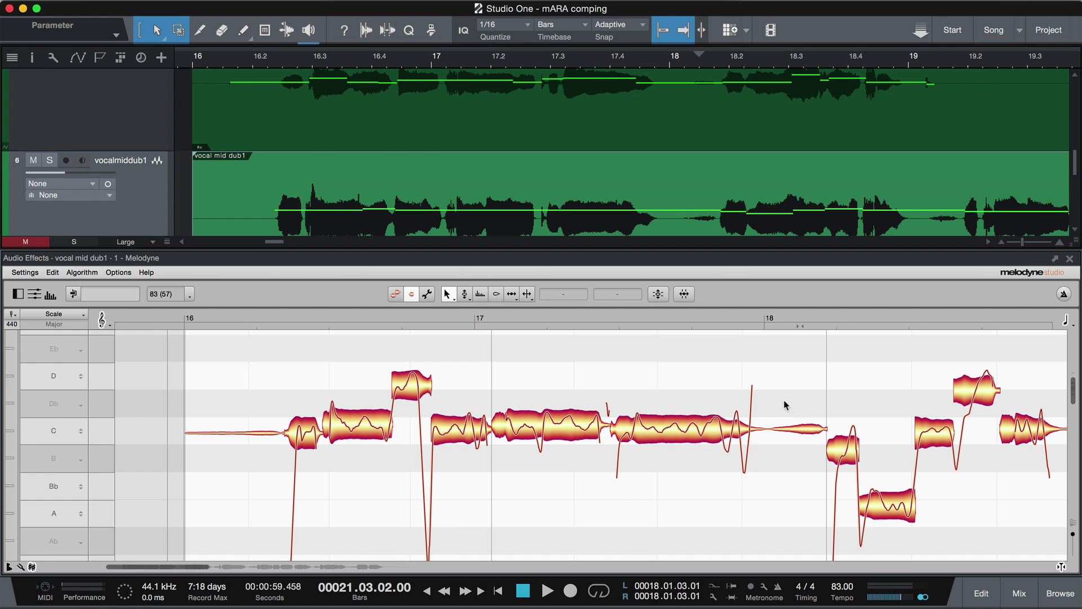
pyautogui.click(684, 429)
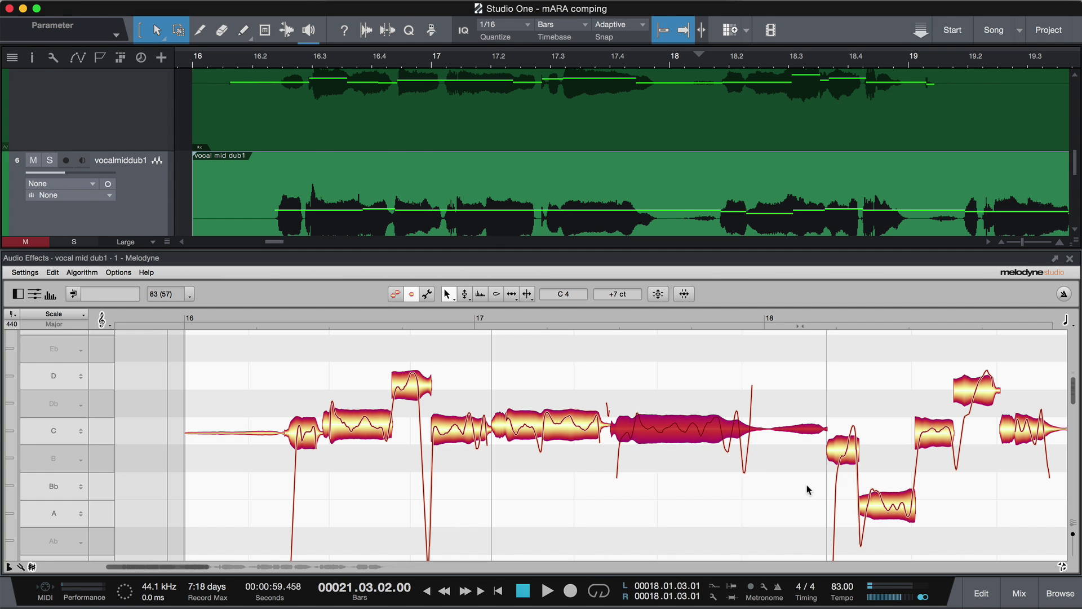
pyautogui.click(886, 507)
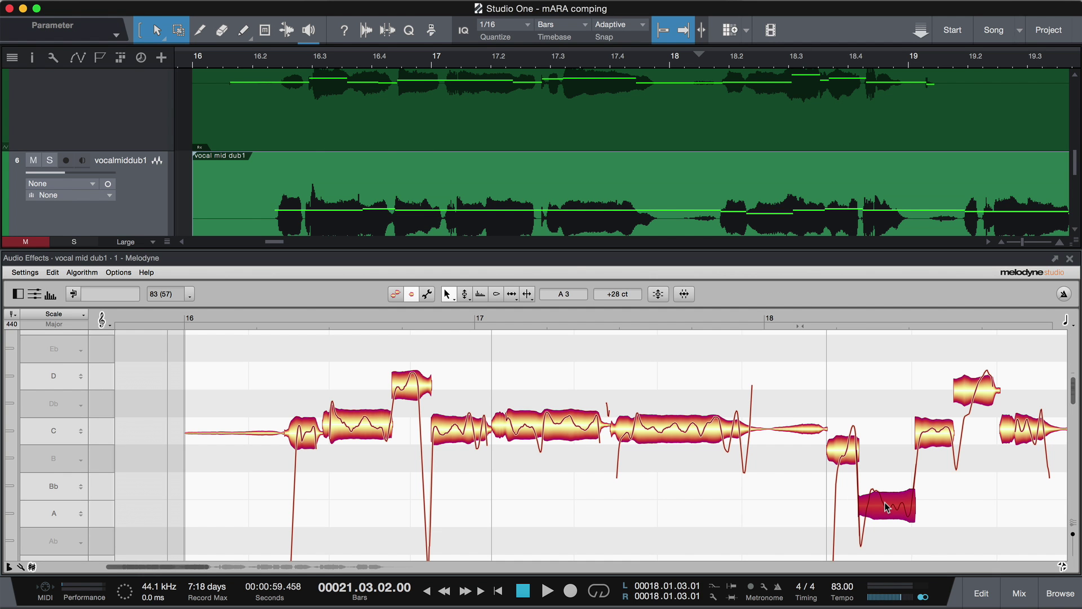
pyautogui.moveTo(885, 506); pyautogui.dragTo(887, 509)
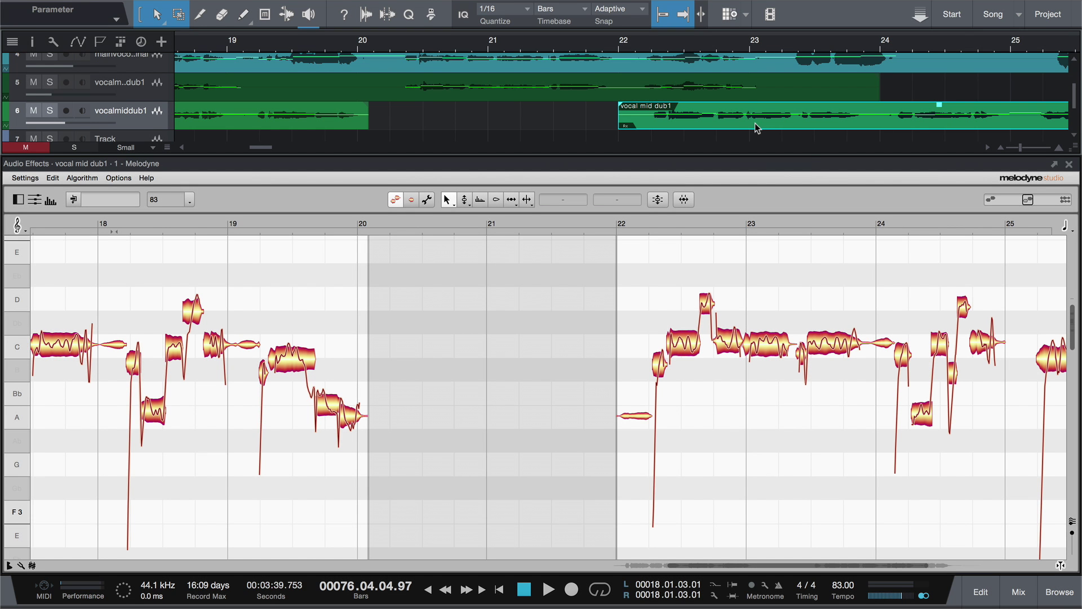
# - Move the vocal mid dub1 event earlier, to about bar 21.2
pyautogui.moveTo(756, 123); pyautogui.dragTo(541, 121)
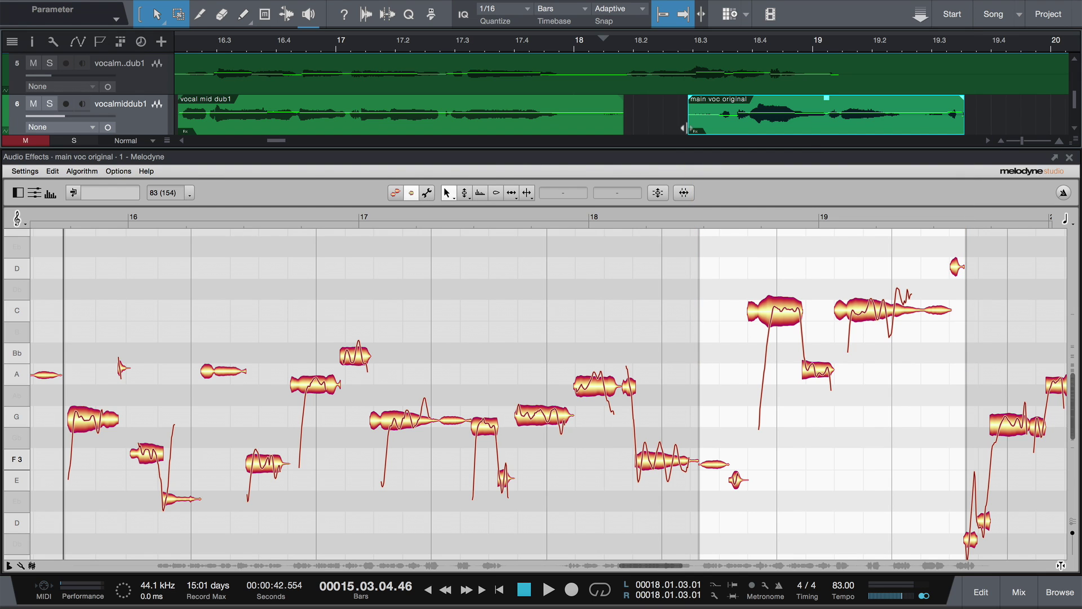
# - Extend the main voc original event's start further left
pyautogui.moveTo(678, 132); pyautogui.dragTo(618, 133)
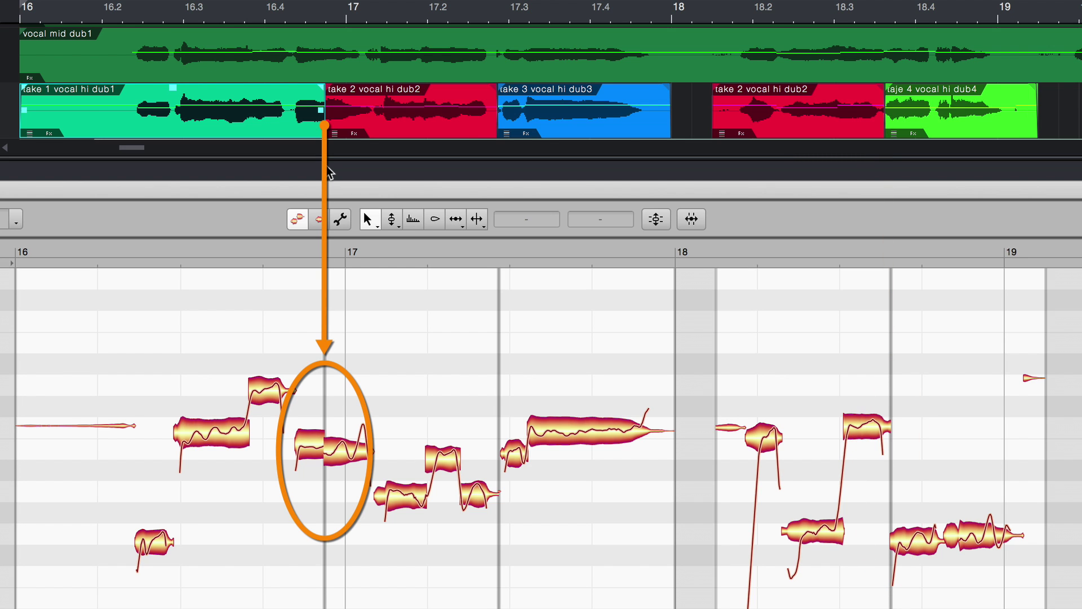
# - Move the take 1/take 2 split to about 17.09 and comp take 1 under the take 3 section
pyautogui.moveTo(325, 128)
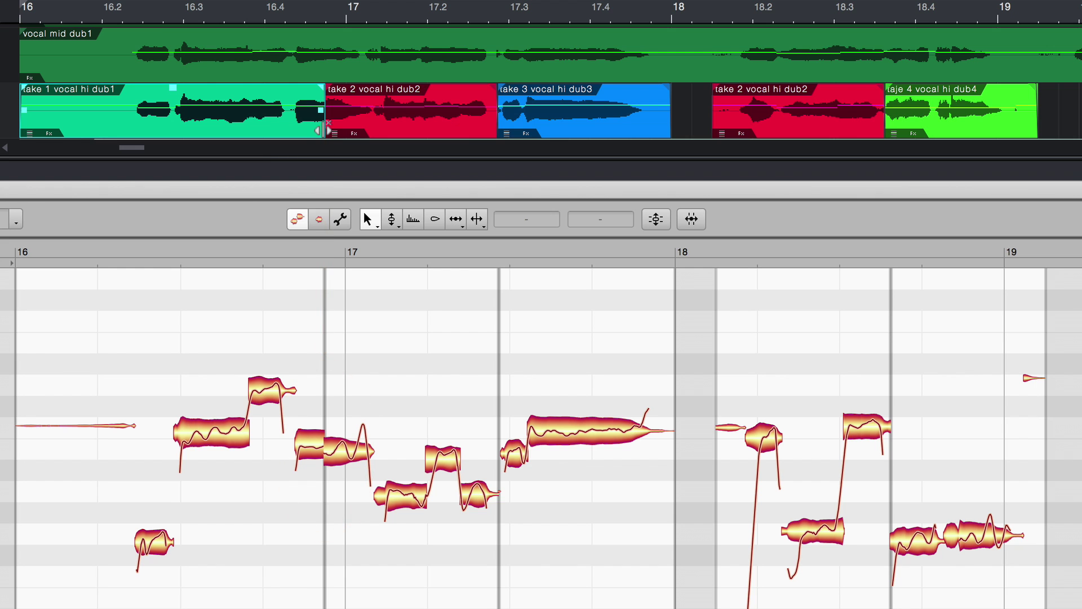
pyautogui.moveTo(325, 131); pyautogui.dragTo(292, 136)
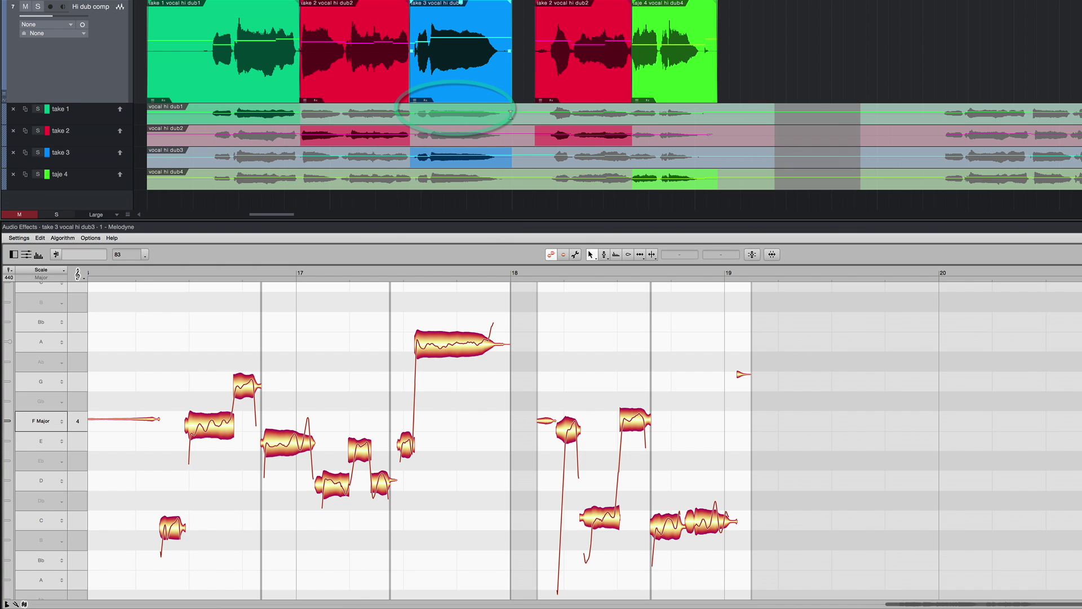
pyautogui.click(457, 113)
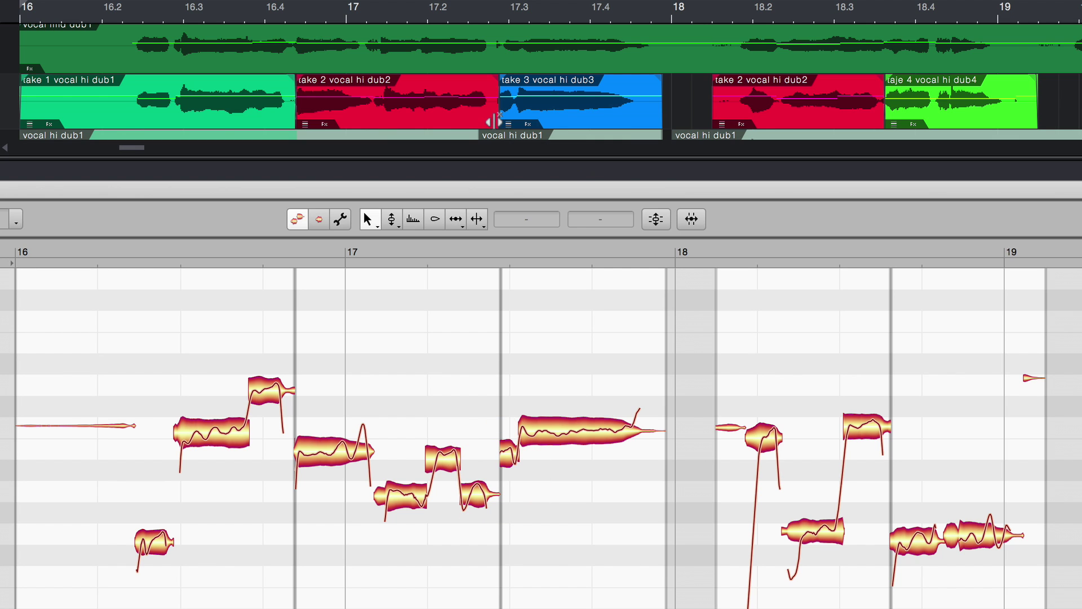
# - Move the take 2/take 3 split earlier and start take 3's long G note later, lengthening the E4 pickup
pyautogui.moveTo(494, 121)
pyautogui.mouseDown()
pyautogui.moveTo(484, 121)
pyautogui.moveTo(493, 123)
pyautogui.mouseUp()
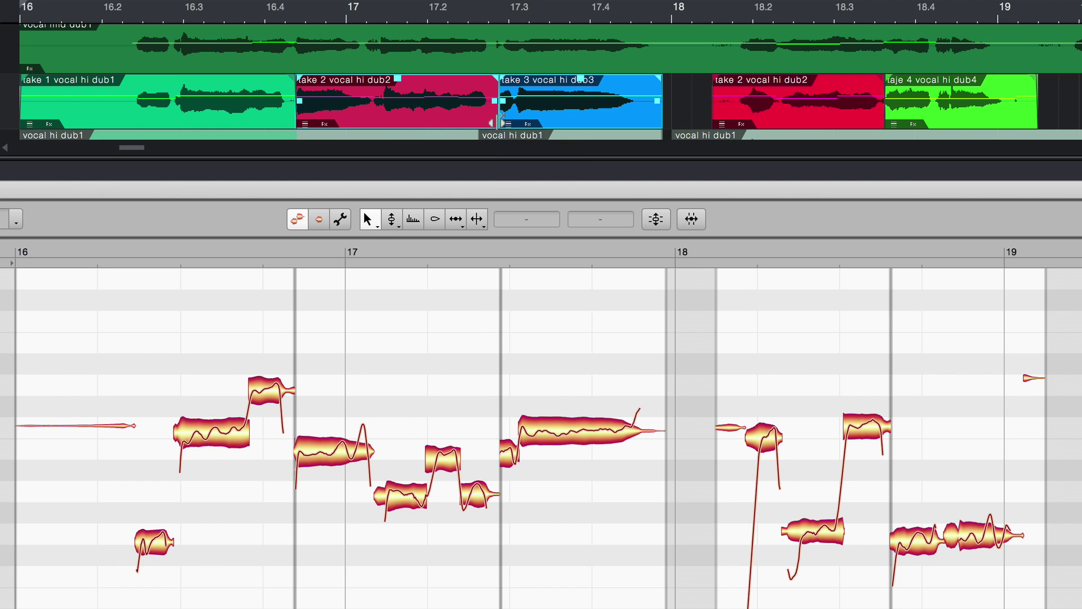
pyautogui.click(511, 459)
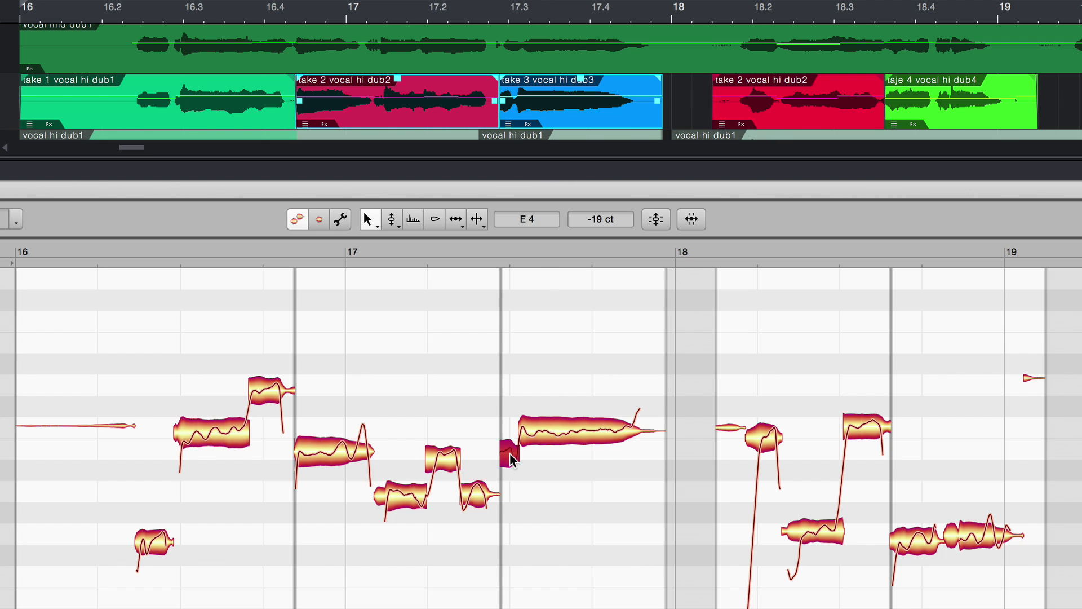
pyautogui.click(318, 219)
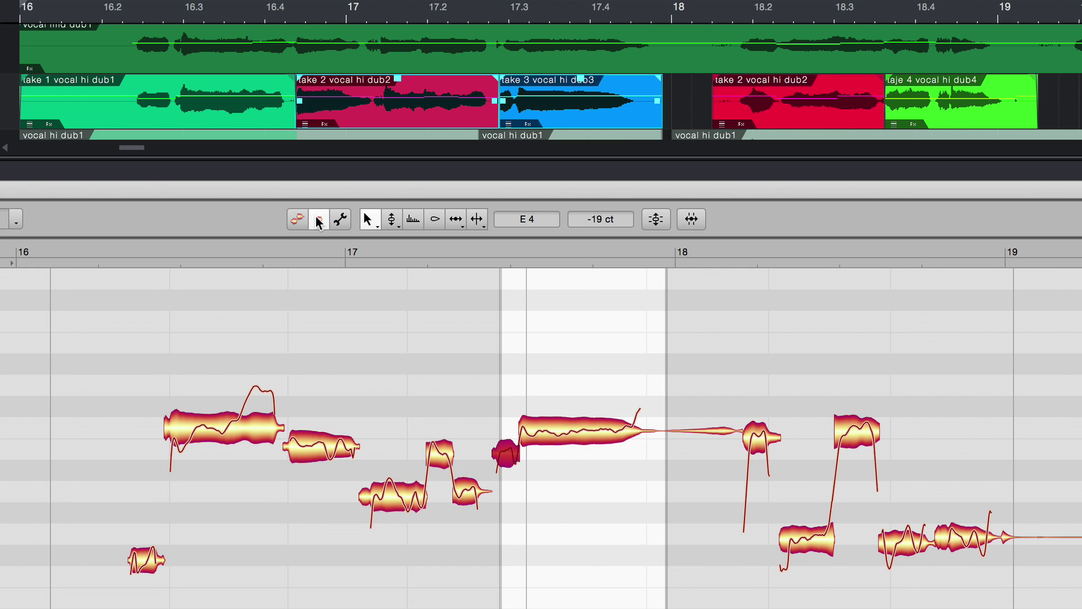
pyautogui.moveTo(508, 399); pyautogui.dragTo(561, 463)
pyautogui.moveTo(519, 428); pyautogui.dragTo(528, 431)
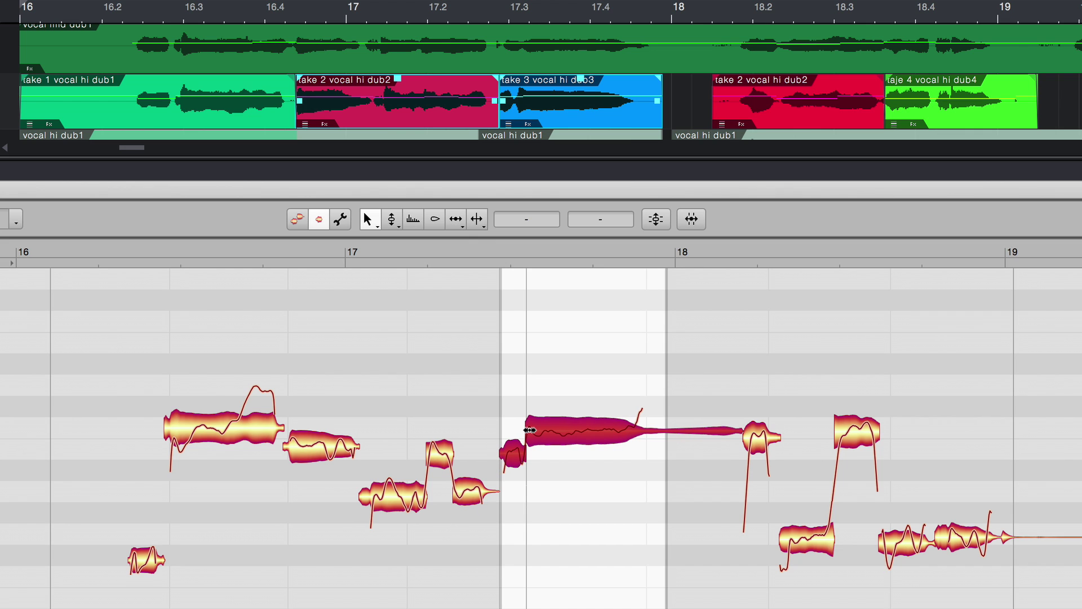
pyautogui.click(294, 217)
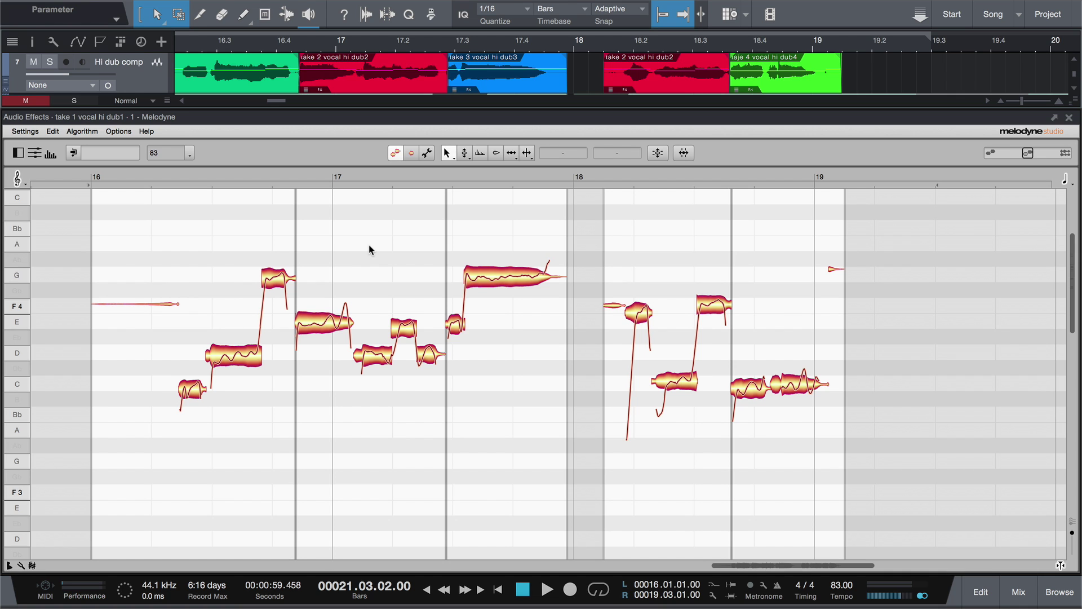
# - Inspect the E4 and D4 notes and each take clip, then display all five Hi dub comp clips together
pyautogui.click(319, 326)
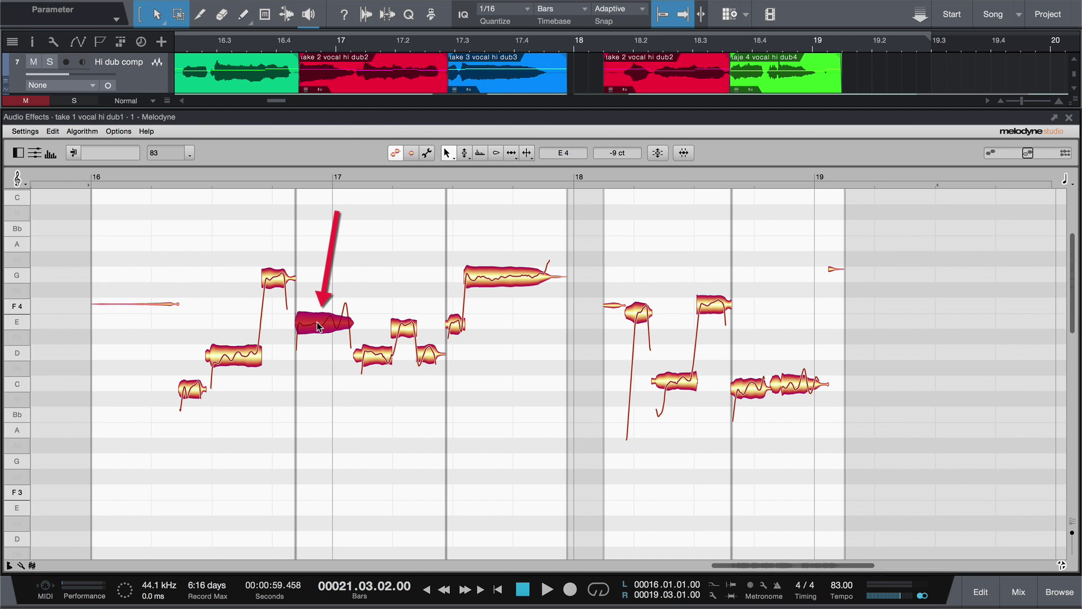
pyautogui.click(239, 359)
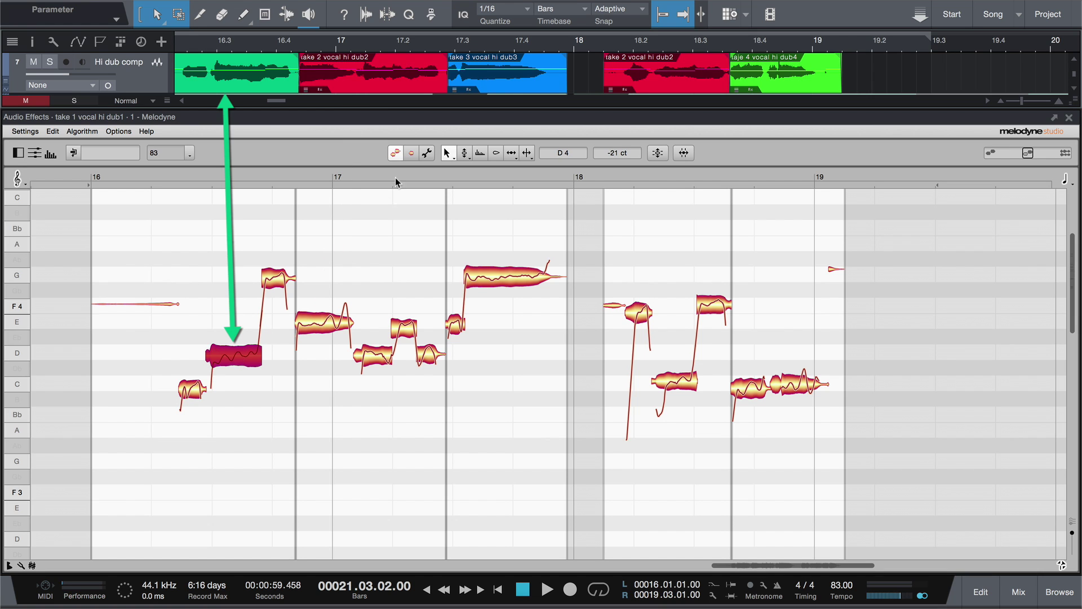
pyautogui.click(411, 153)
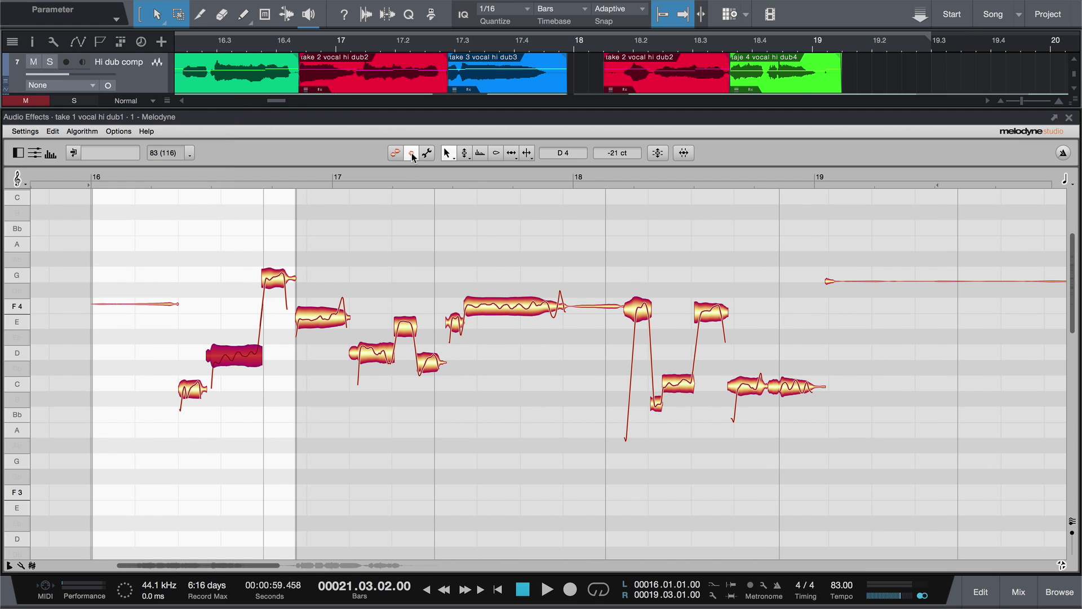
pyautogui.click(383, 89)
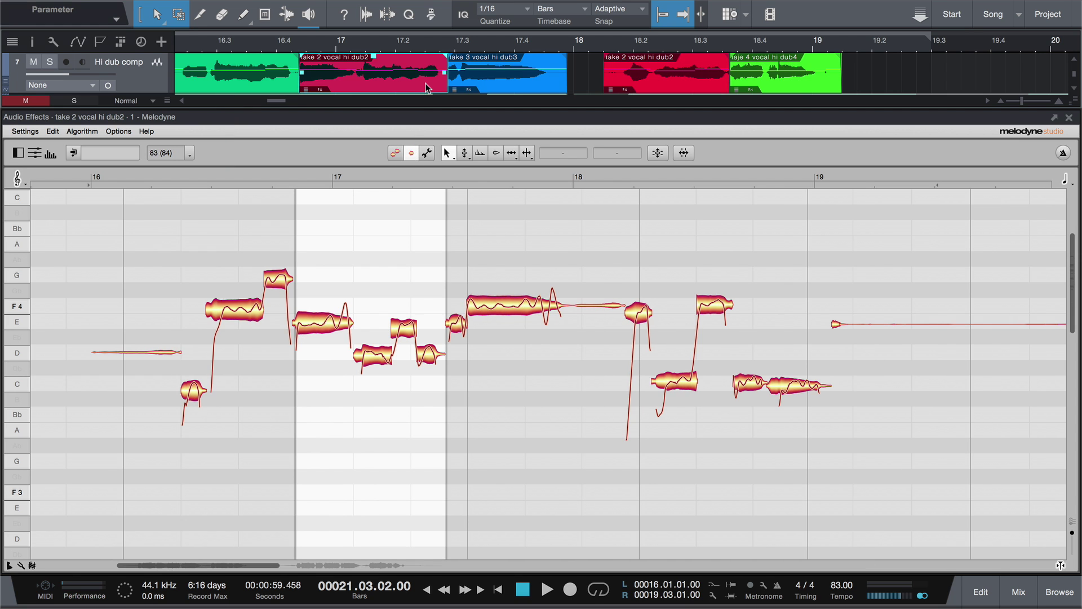
pyautogui.click(507, 84)
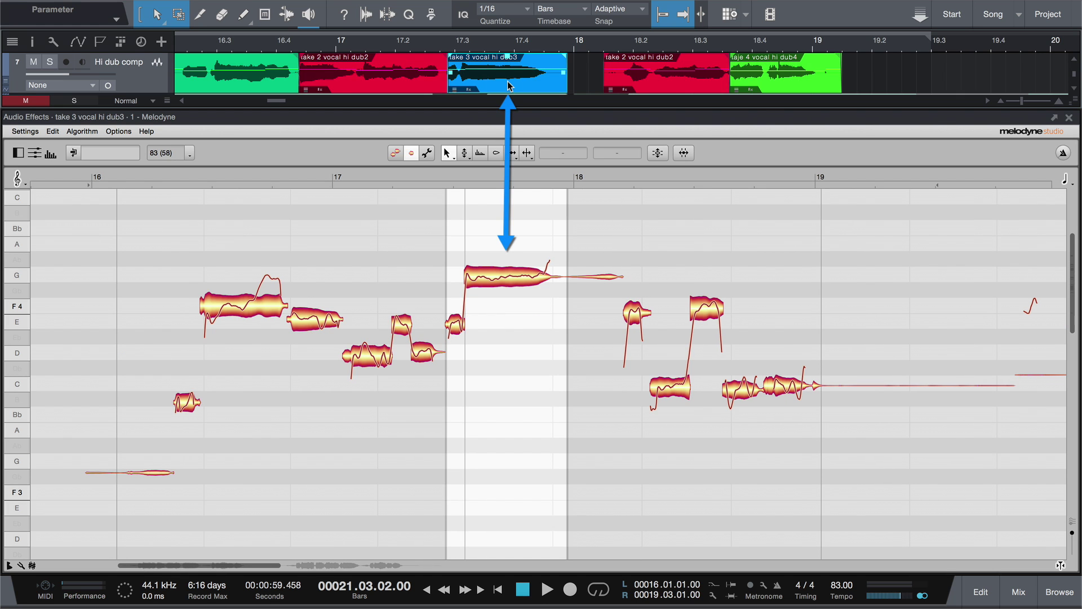
pyautogui.click(669, 87)
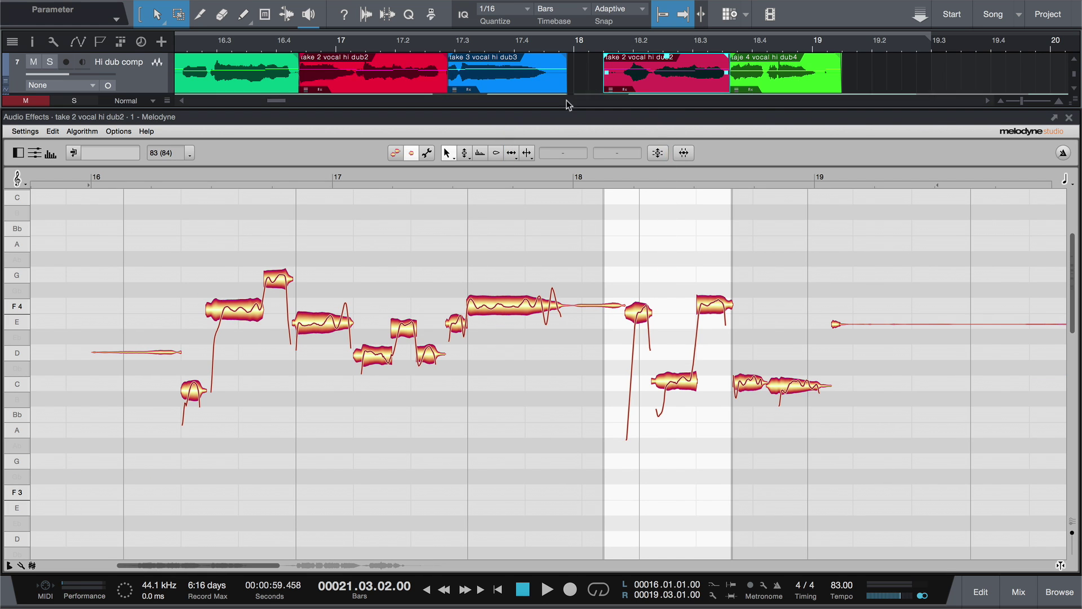
pyautogui.click(394, 157)
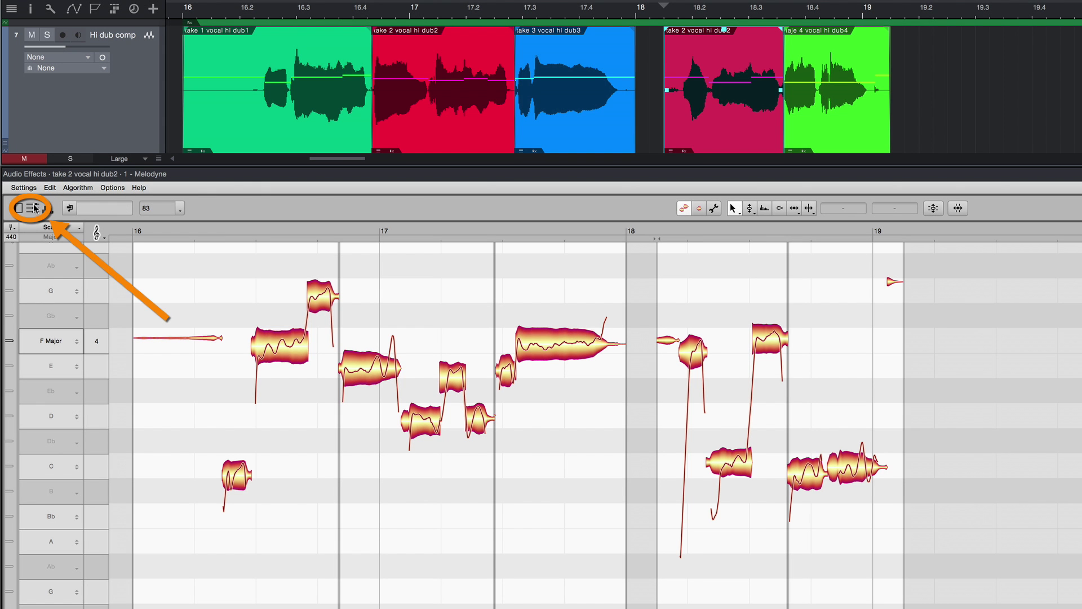
# - Show vocal mid dub1 and vocal main dub1 notes, and correct all pitch centres by 75%
pyautogui.click(33, 209)
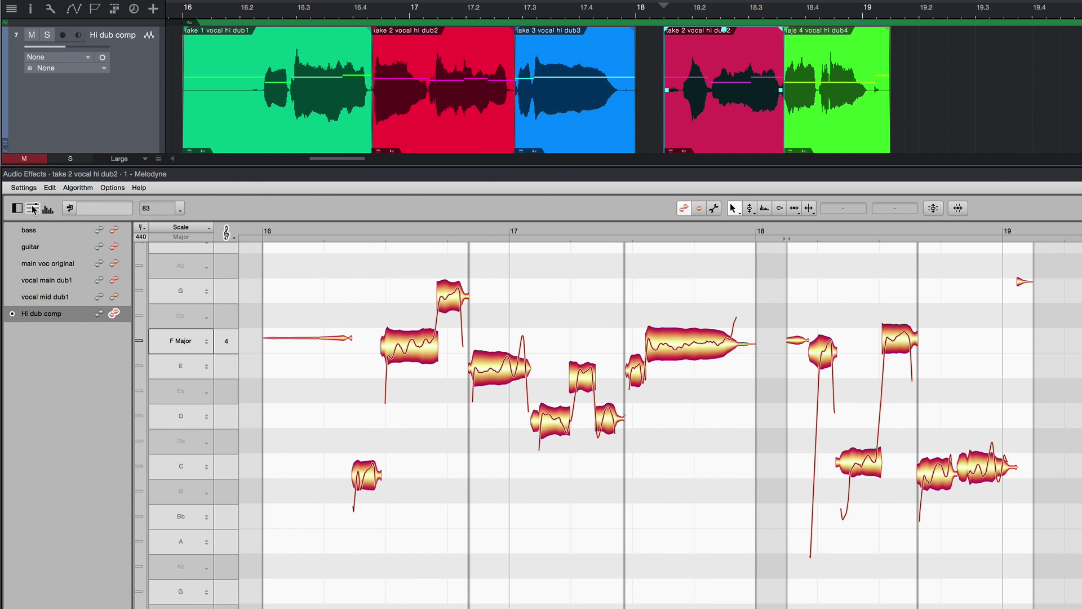
pyautogui.click(113, 297)
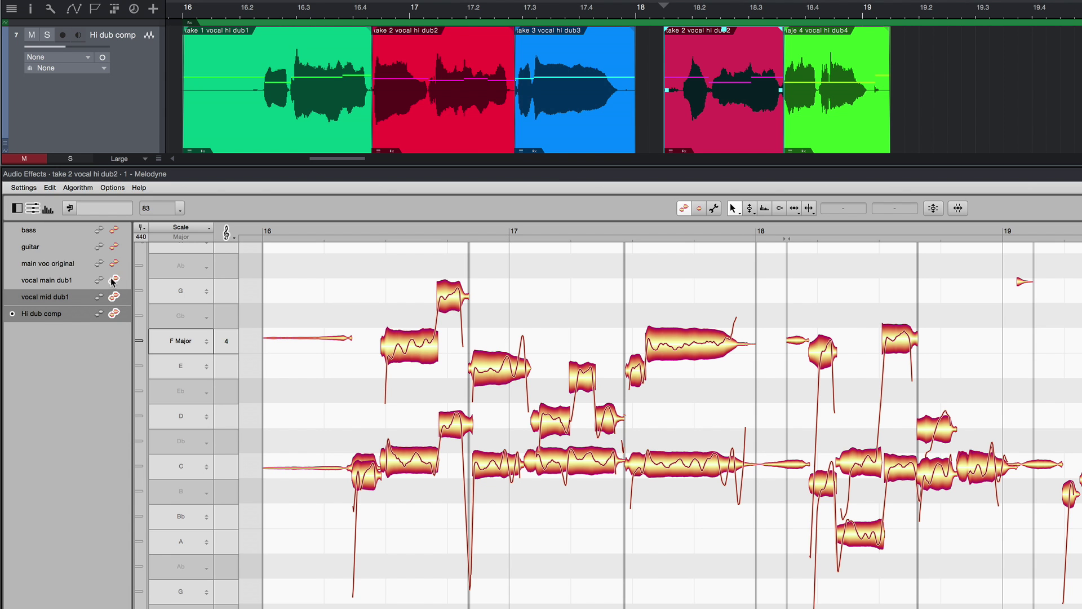
pyautogui.click(113, 279)
pyautogui.click(628, 315)
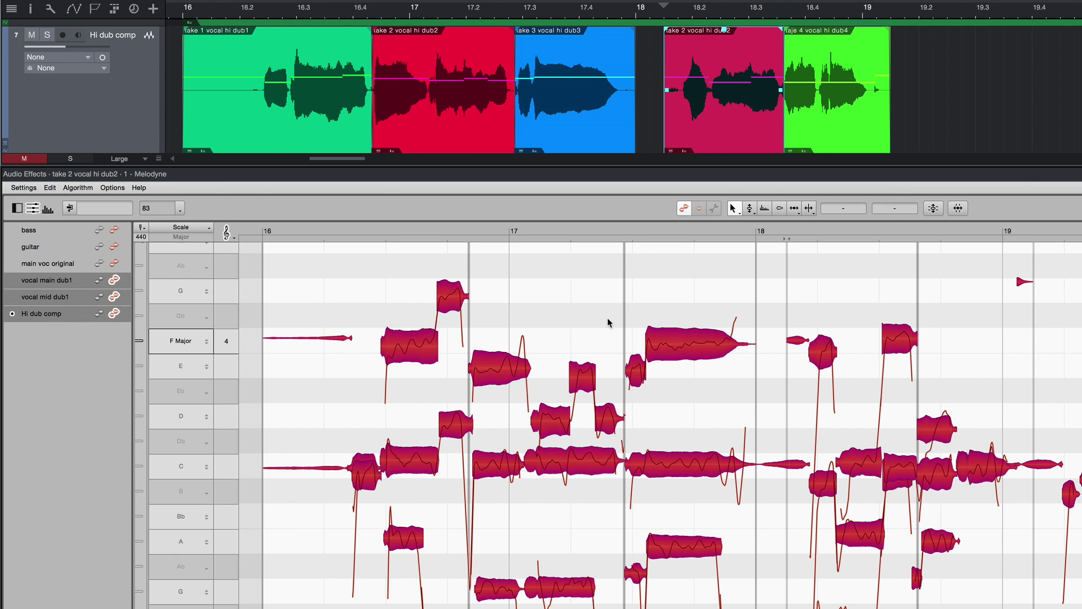
pyautogui.click(933, 209)
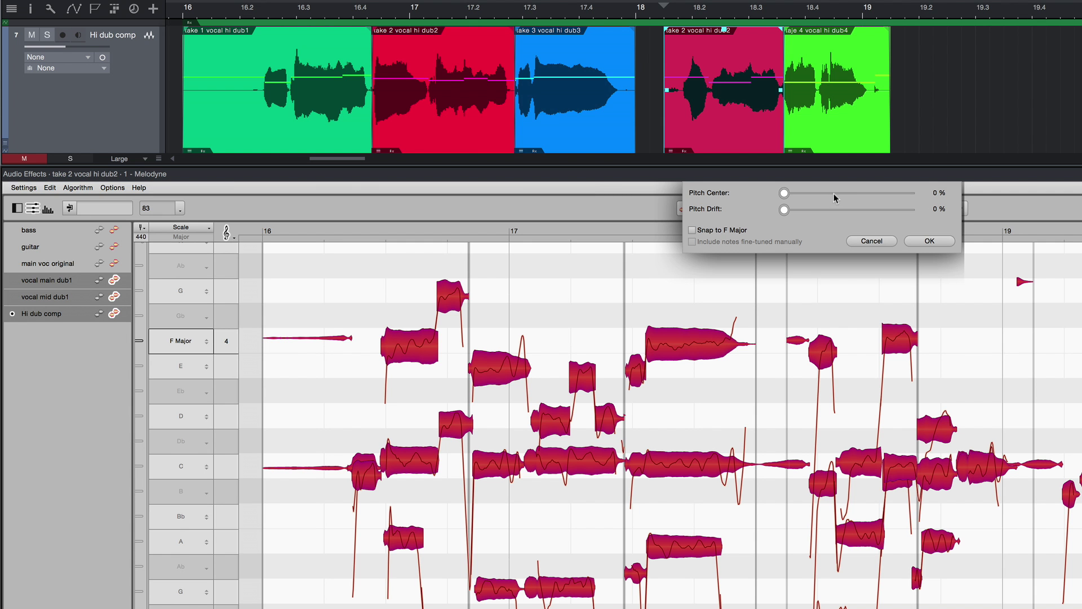
pyautogui.moveTo(834, 192); pyautogui.dragTo(878, 195)
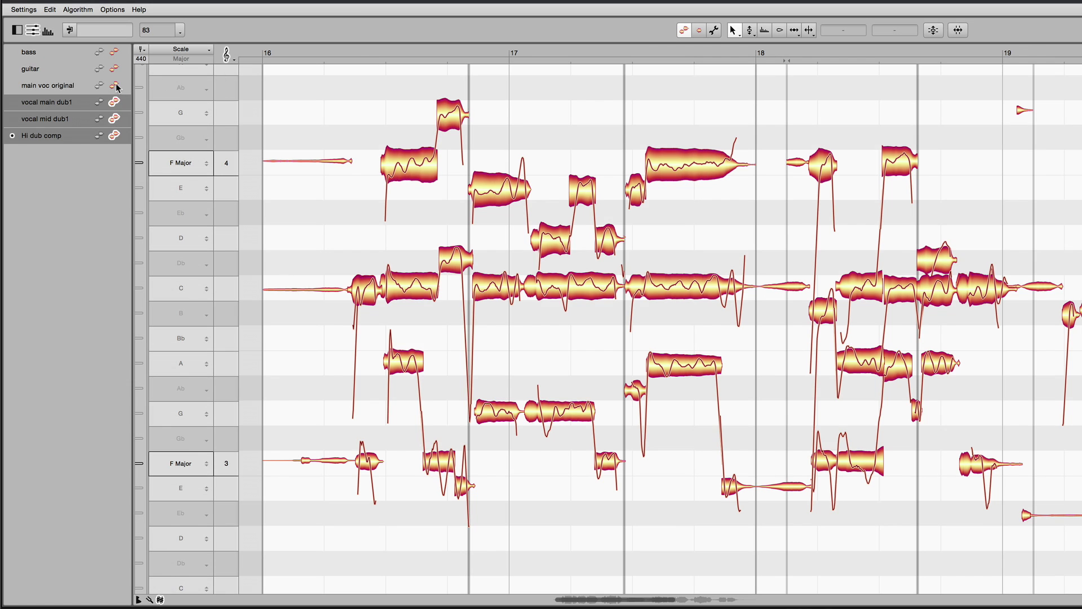
# - With main voc original as grey reference, raise vocal mid dub1's C note near bar 18.5 to E
pyautogui.click(115, 85)
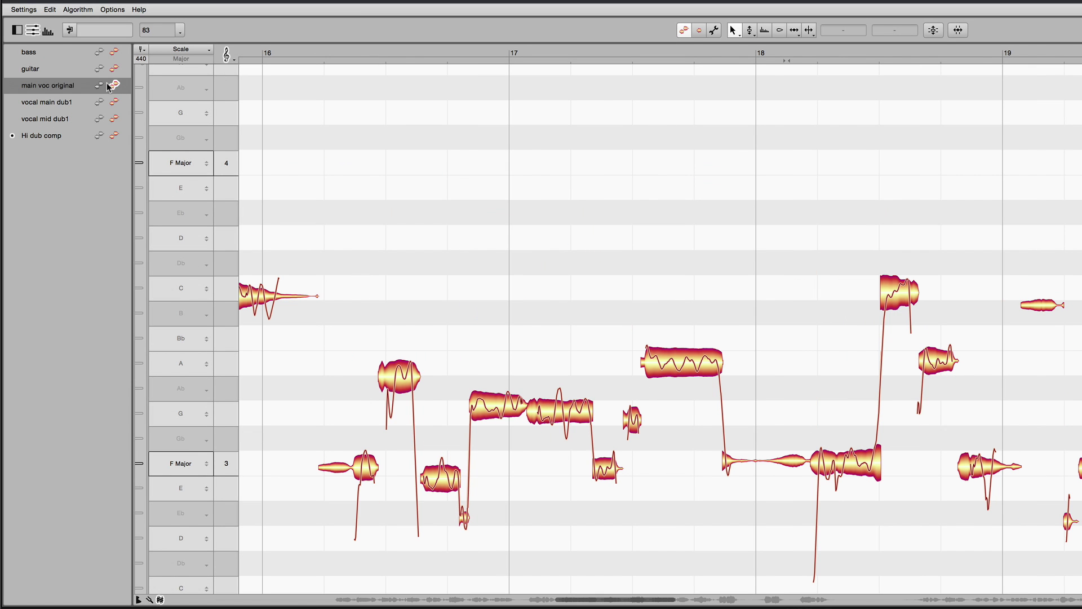
pyautogui.click(99, 86)
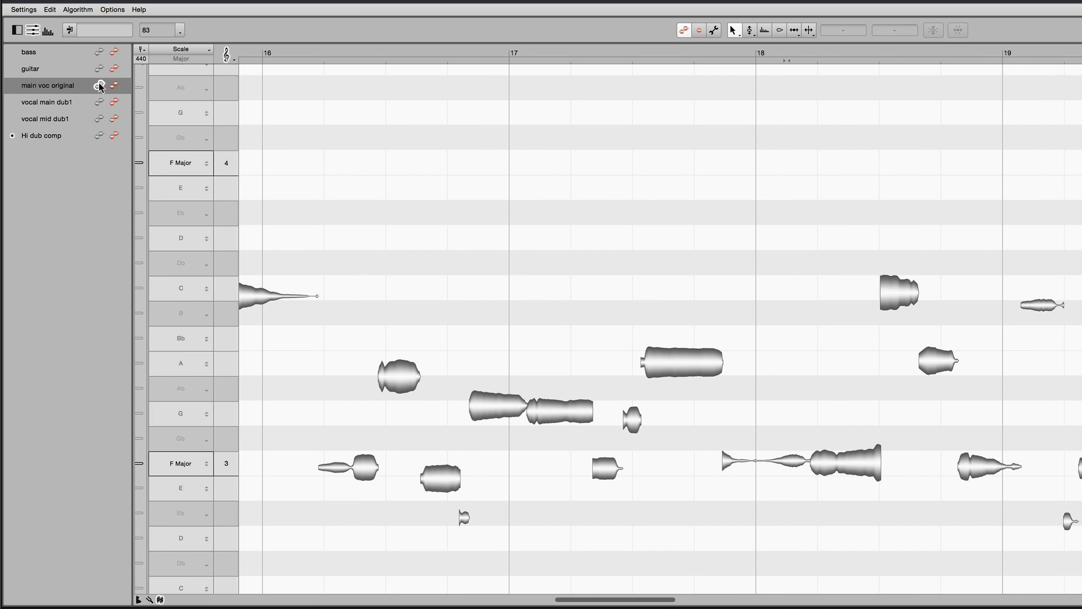
pyautogui.click(115, 119)
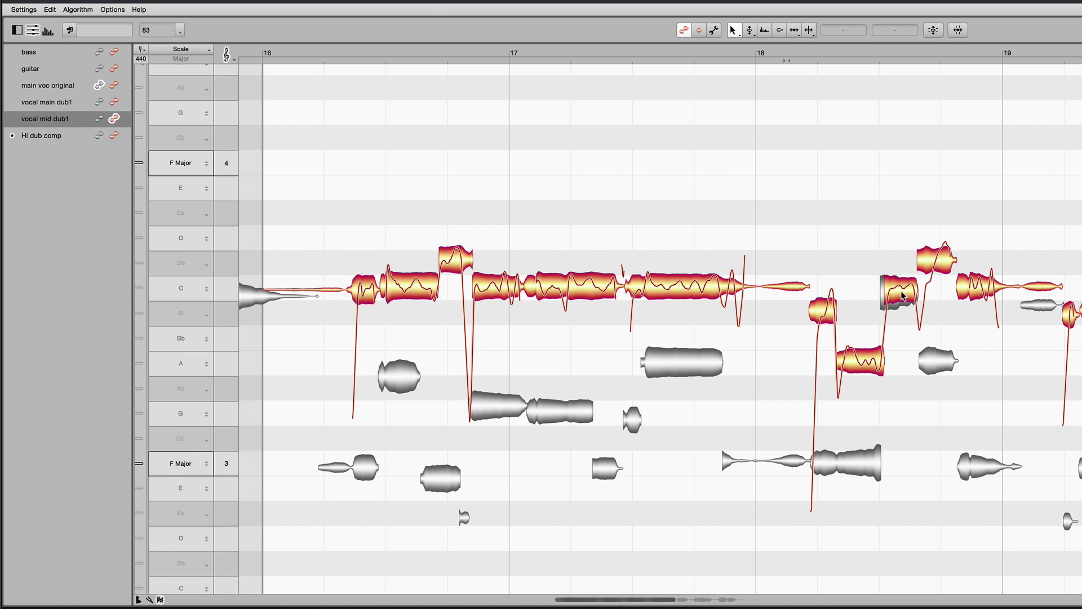
pyautogui.moveTo(902, 295); pyautogui.dragTo(906, 208)
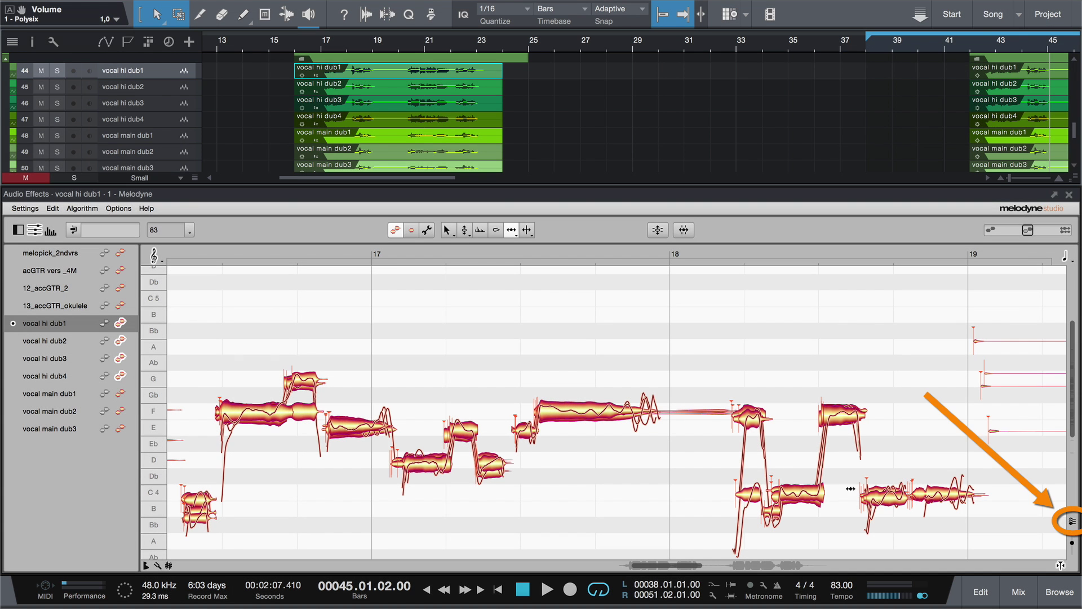
# - In multitrack note view, start the vocal hi dub3 note slightly earlier, then return to single-track view
pyautogui.click(1072, 521)
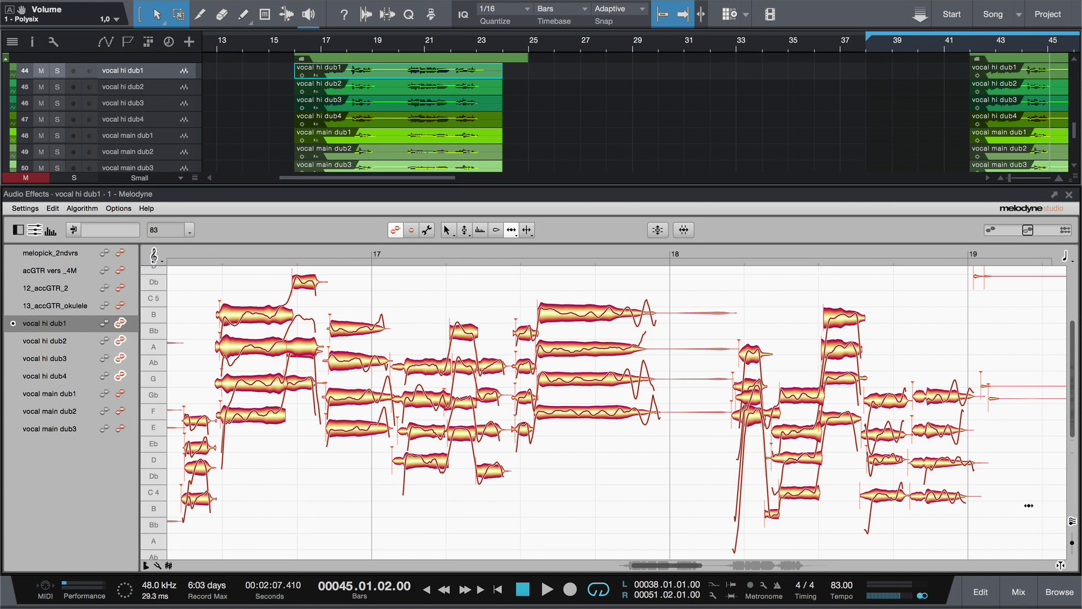
pyautogui.click(453, 369)
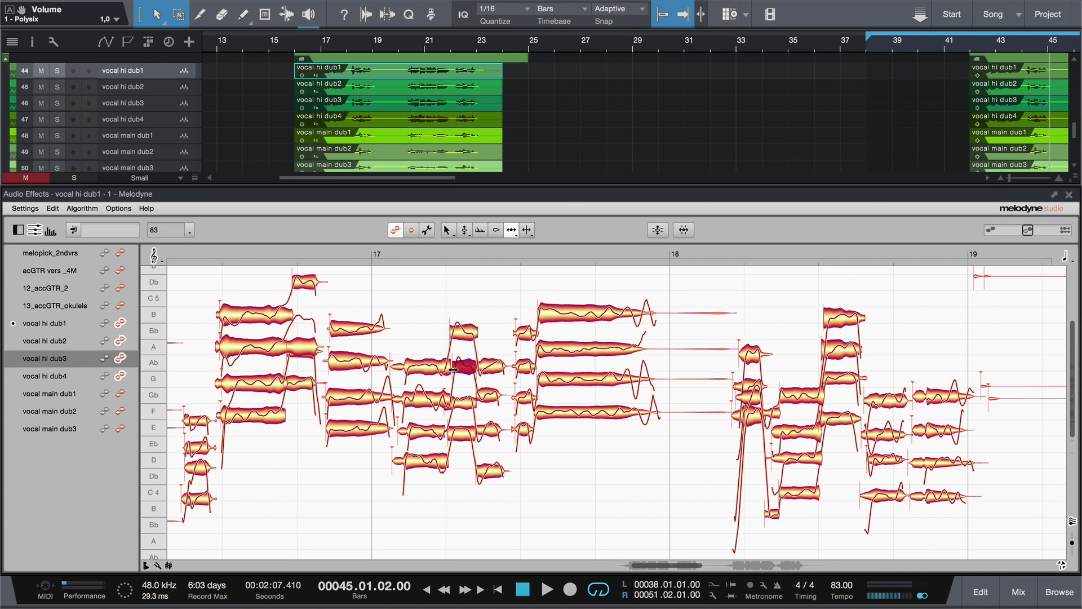
pyautogui.moveTo(454, 369); pyautogui.dragTo(449, 371)
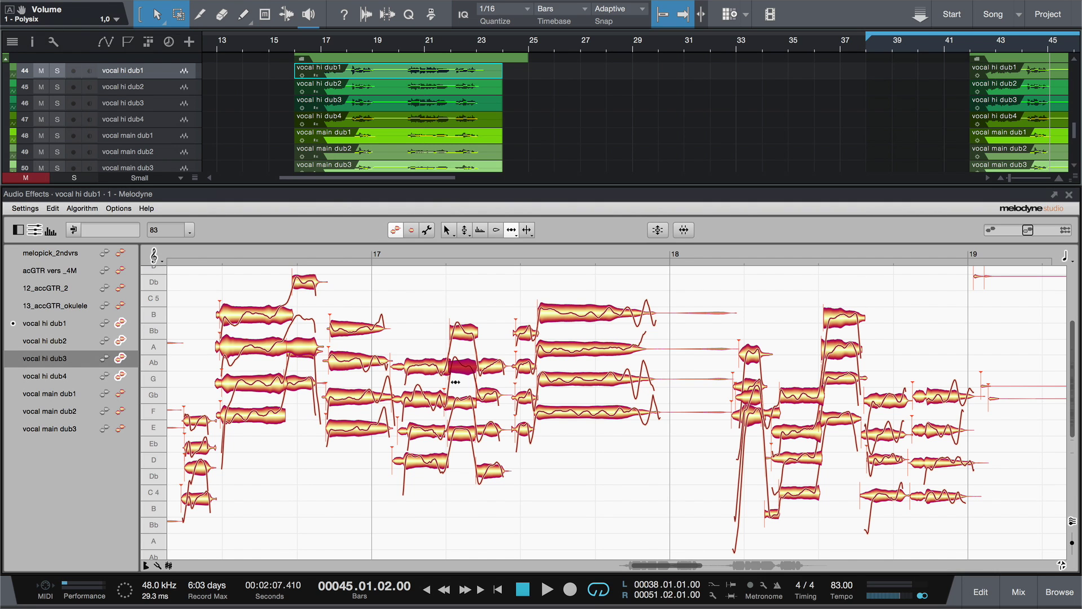
pyautogui.click(443, 433)
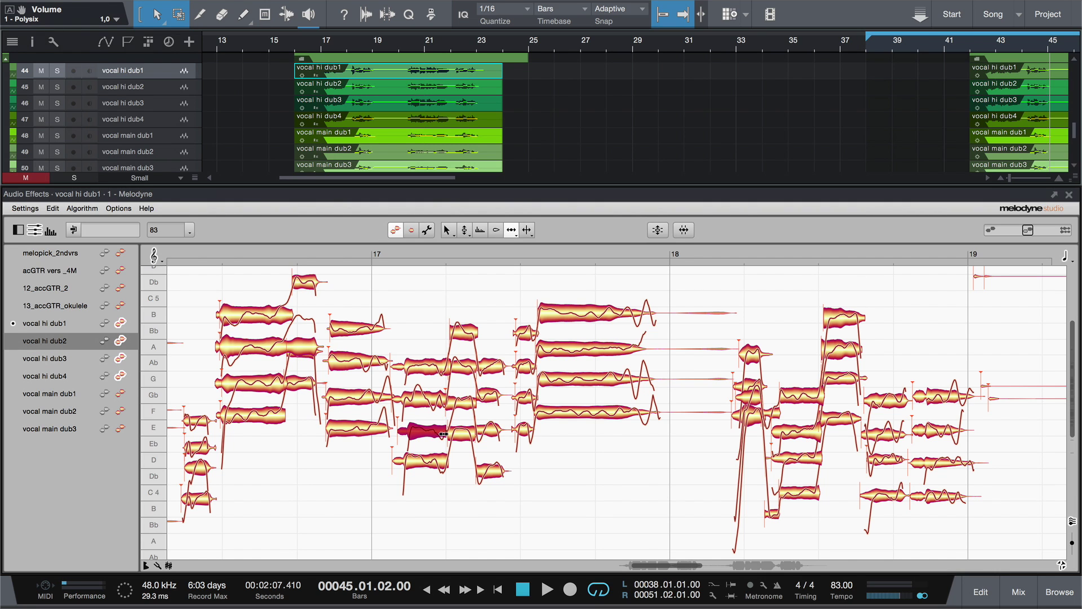
pyautogui.click(1074, 523)
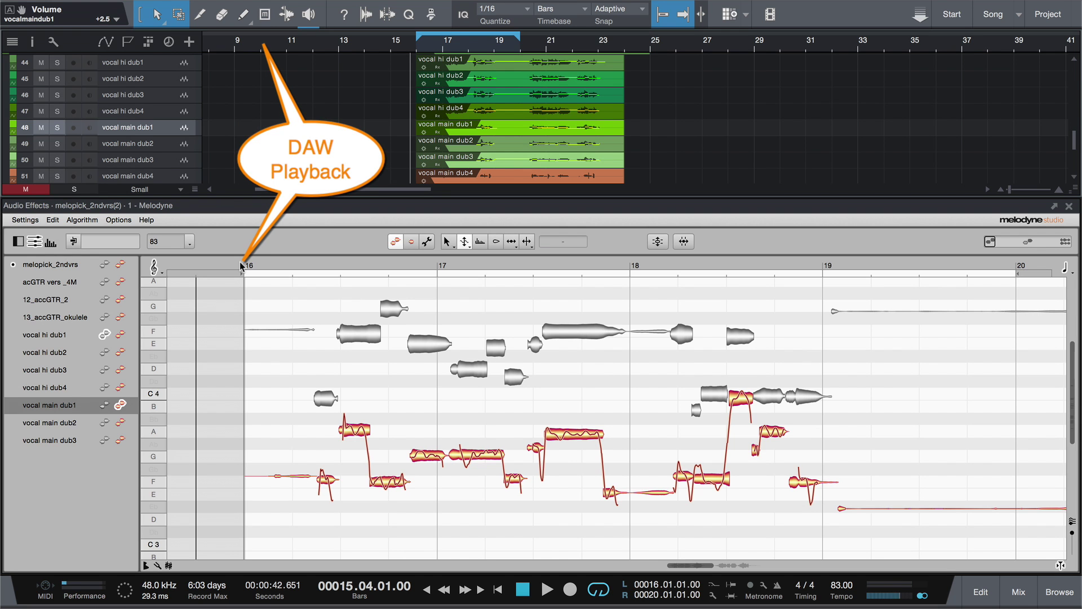
# - Play and stop the vocal passage in the song, then play it from within the note editor
pyautogui.press('space')
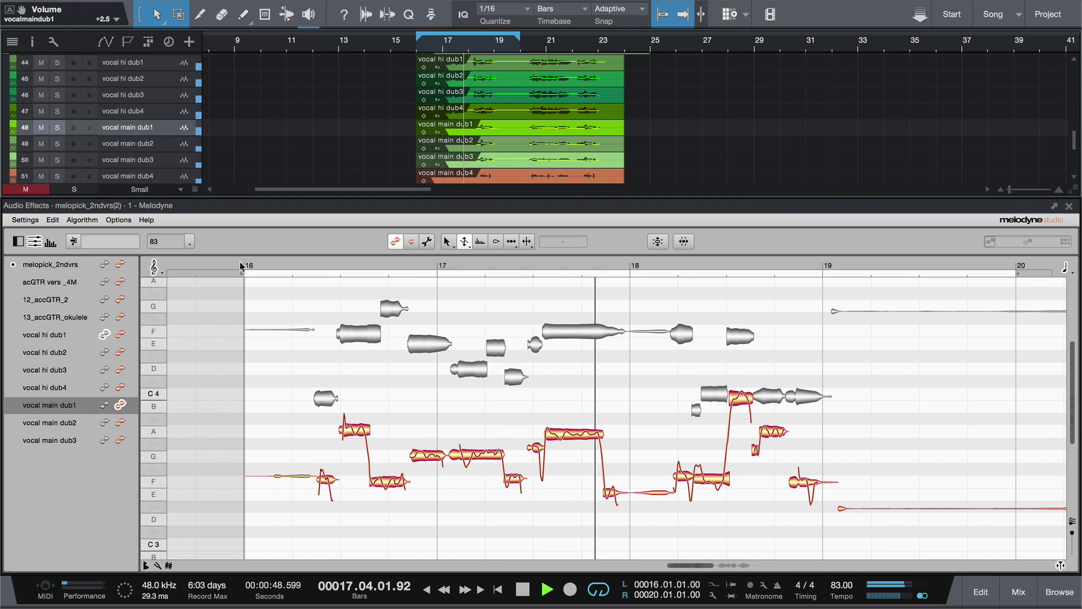
pyautogui.press('space')
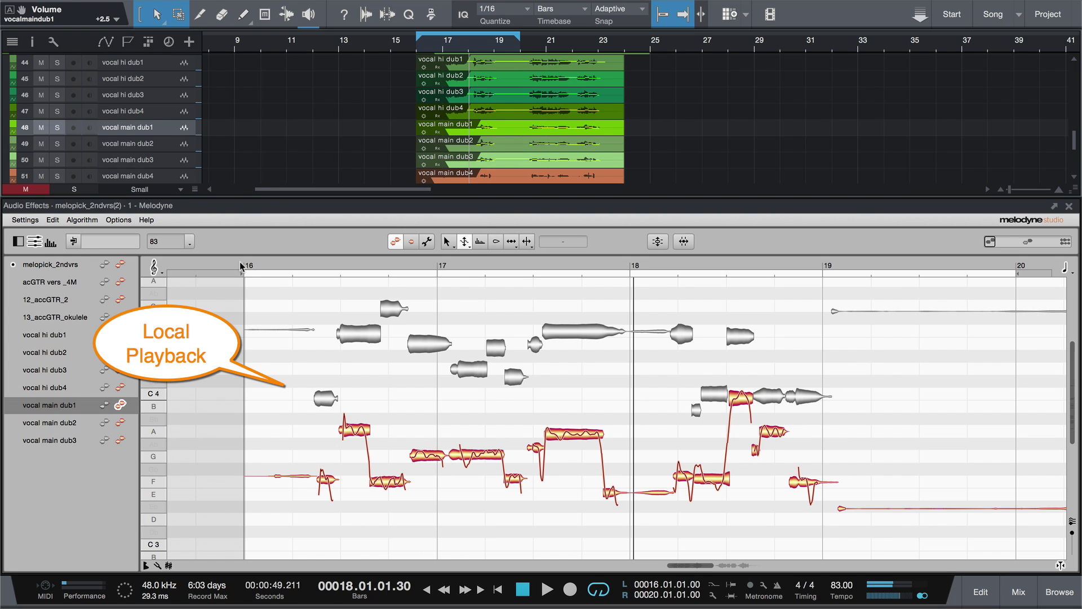
pyautogui.doubleClick(294, 391)
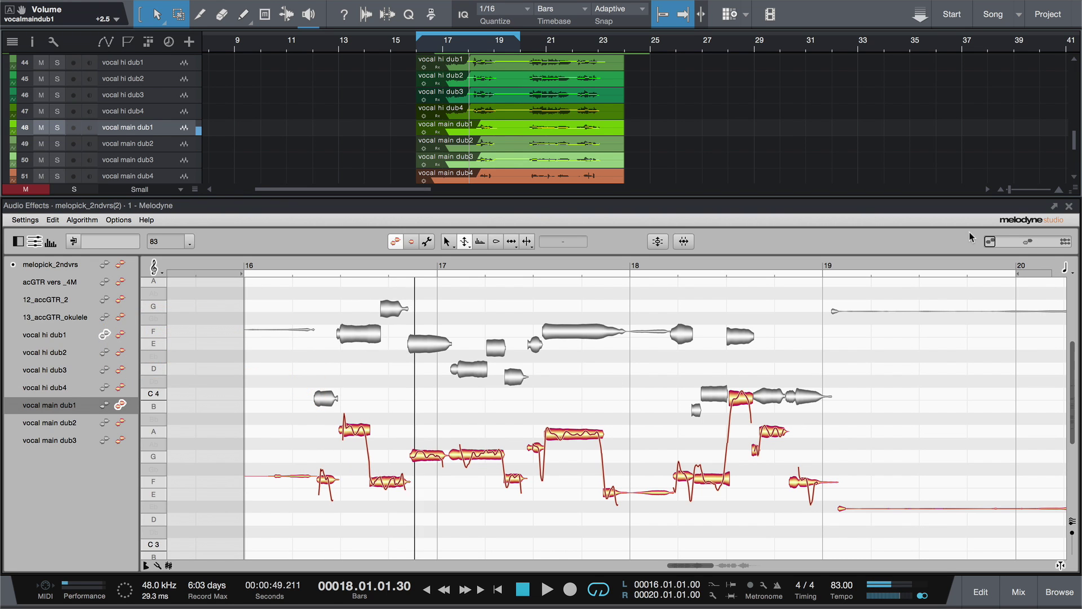
# - Try the Melodyne playback scroll-follow modes, ending on the earlier one
pyautogui.click(1028, 242)
pyautogui.click(1066, 244)
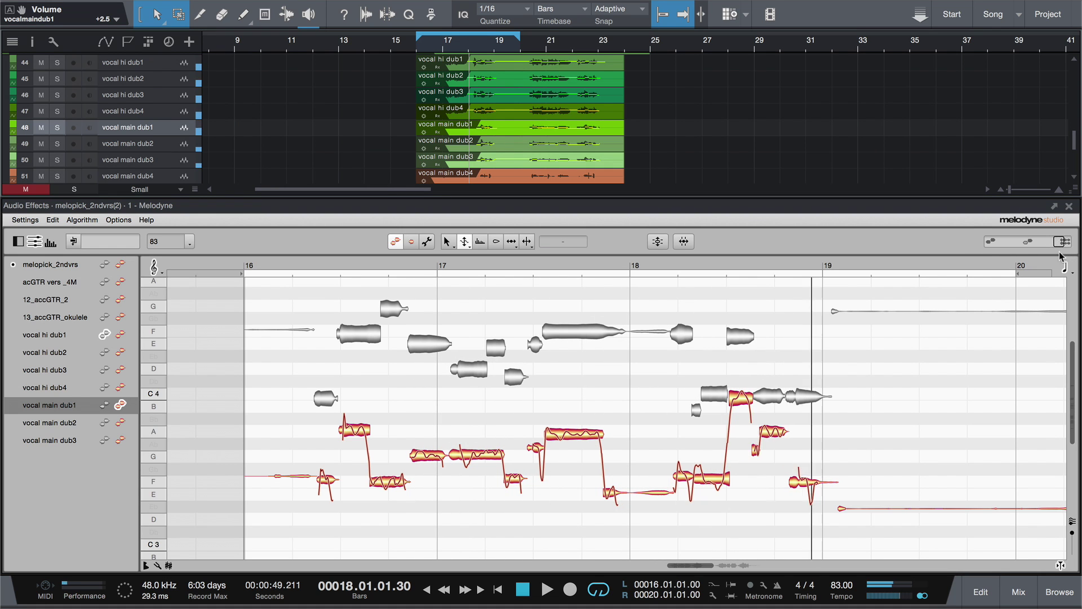
pyautogui.click(1033, 242)
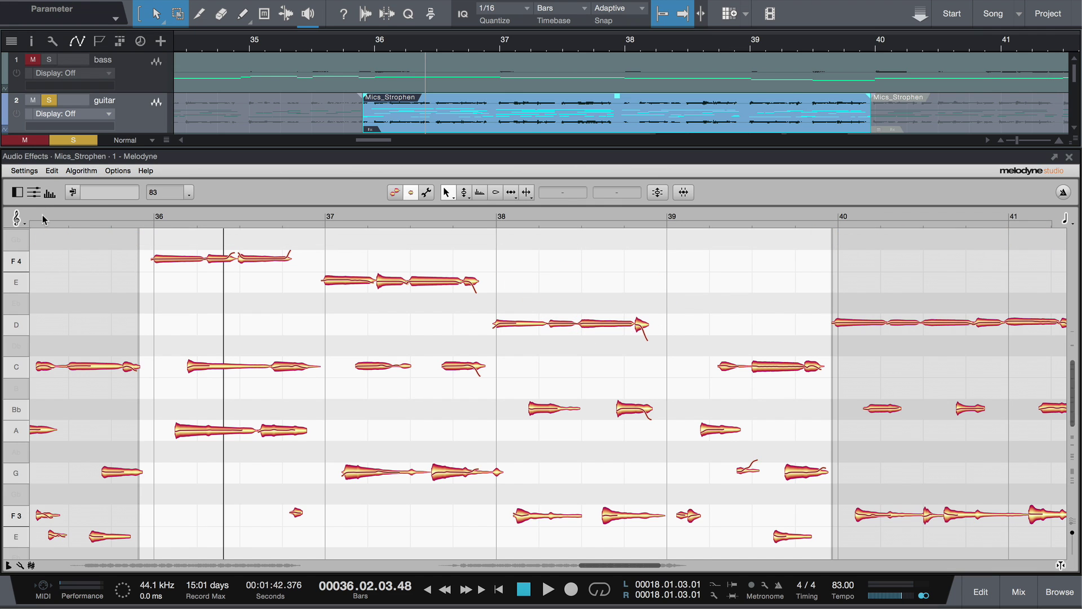
# - Audition from just before bar 36, then trim Mics_Strophen's start to about 35.04.04.49
pyautogui.doubleClick(44, 216)
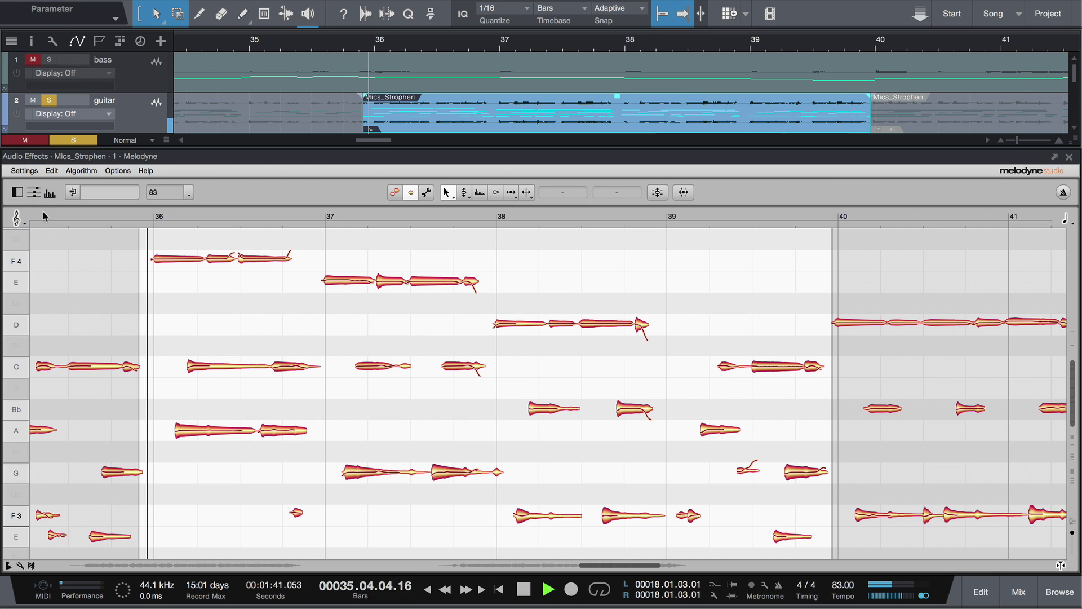
pyautogui.press('space')
pyautogui.moveTo(358, 131); pyautogui.dragTo(364, 130)
# - Replay from around bar 35 and select the guitar's D note at bar 38
pyautogui.click(81, 210)
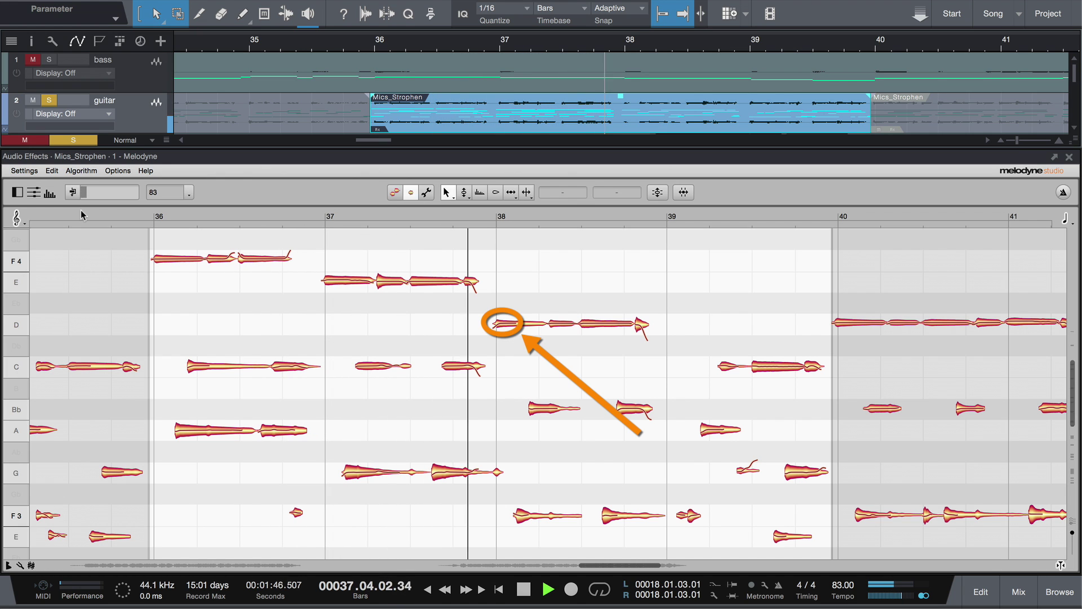
pyautogui.click(509, 326)
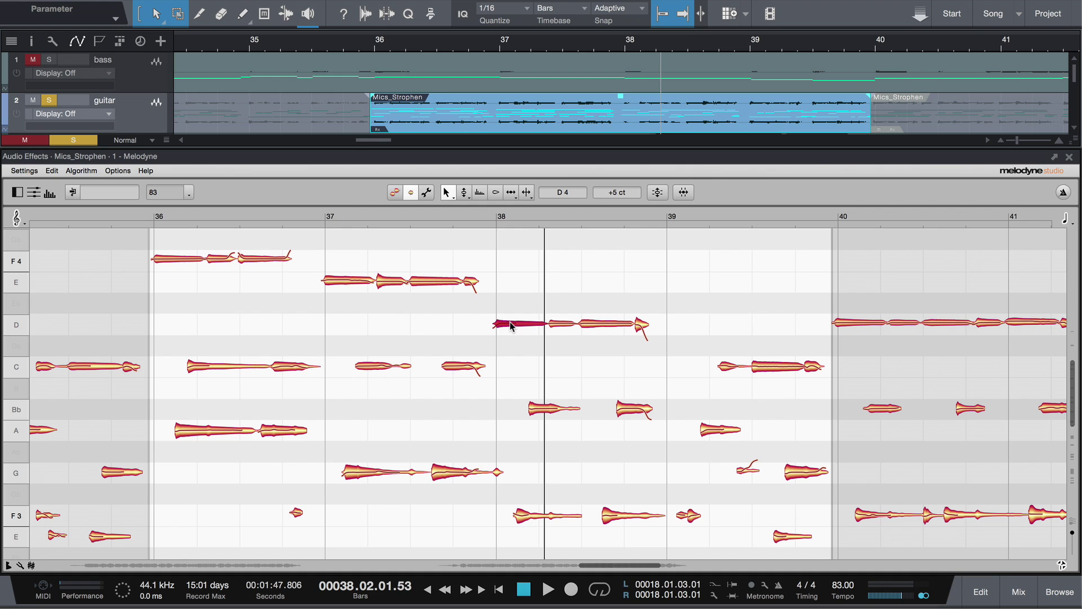
pyautogui.click(638, 309)
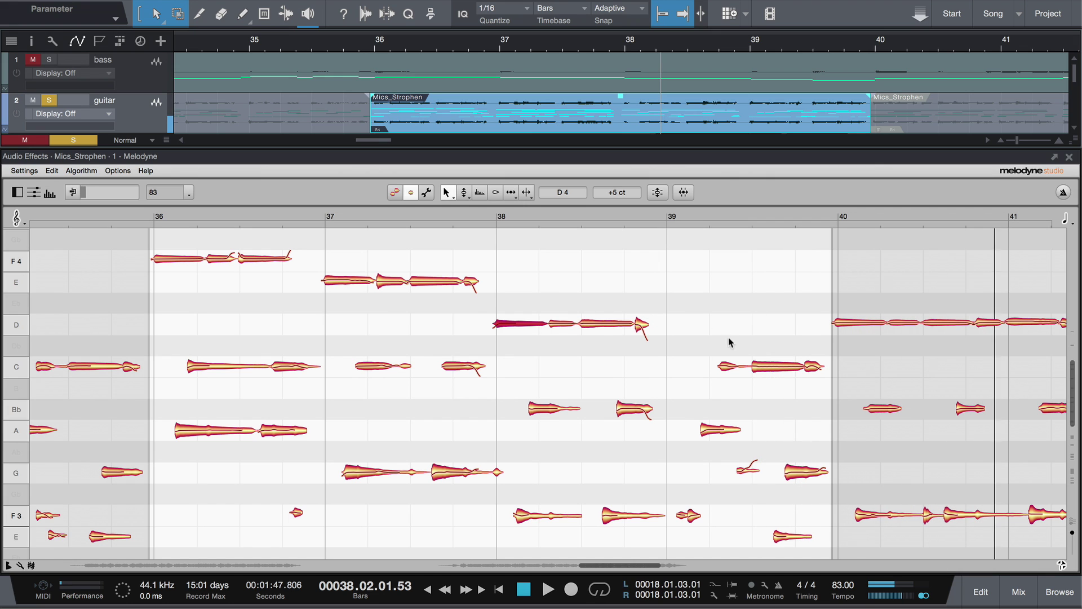
# - Copy the bar-40 D note over the bar-38 D note and replay from just before bar 38
pyautogui.click(850, 323)
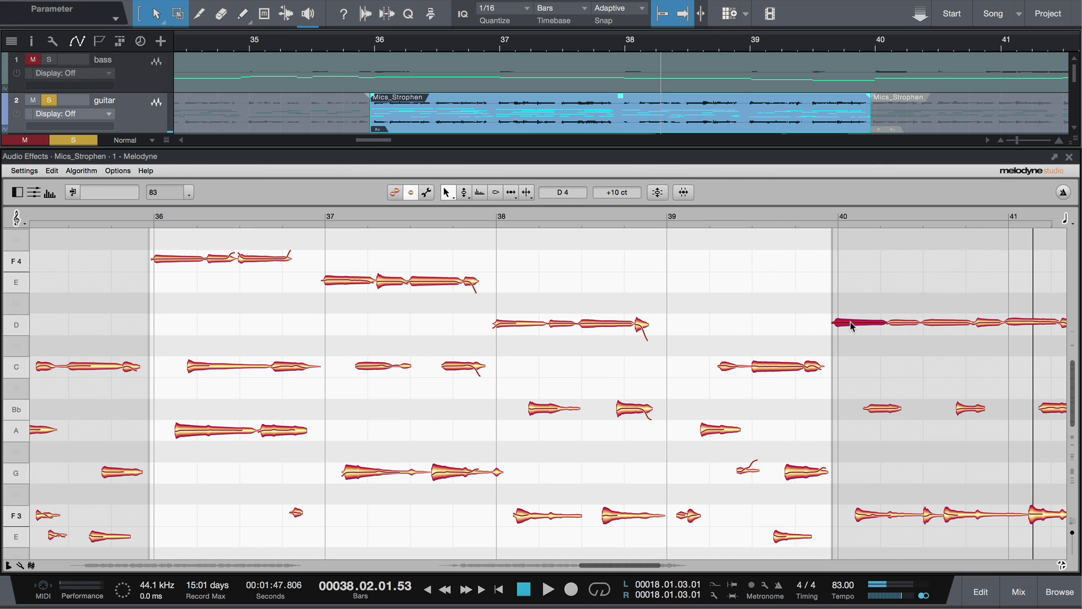
pyautogui.press('super+c')
pyautogui.click(499, 324)
pyautogui.press('super+v')
pyautogui.click(464, 218)
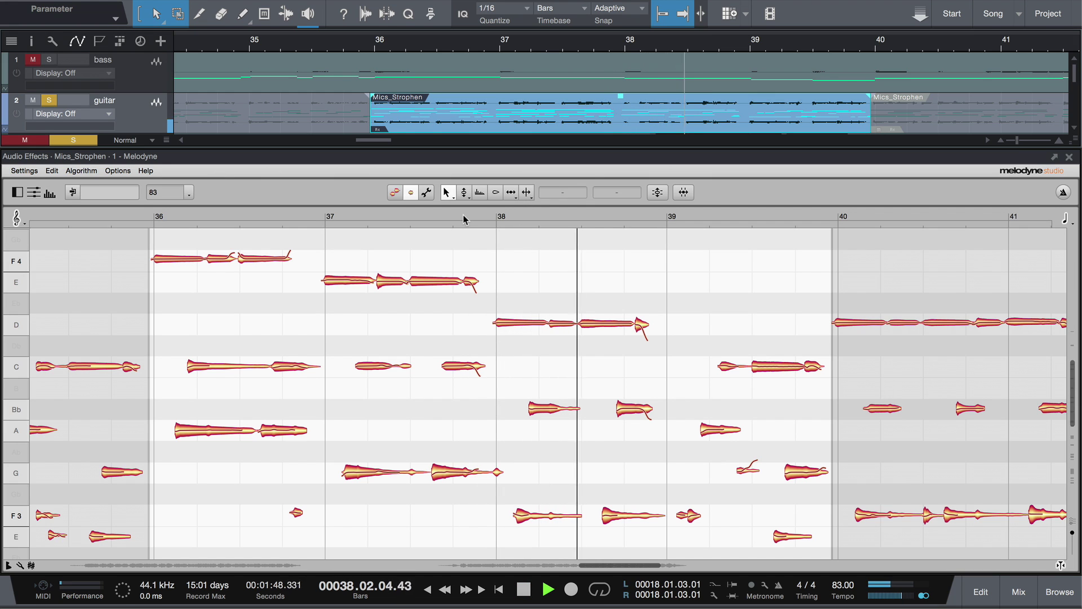
# - Stop, then play and stop the Live Pick Bass with the Downtempo Tribal Beat loop
pyautogui.press('space')
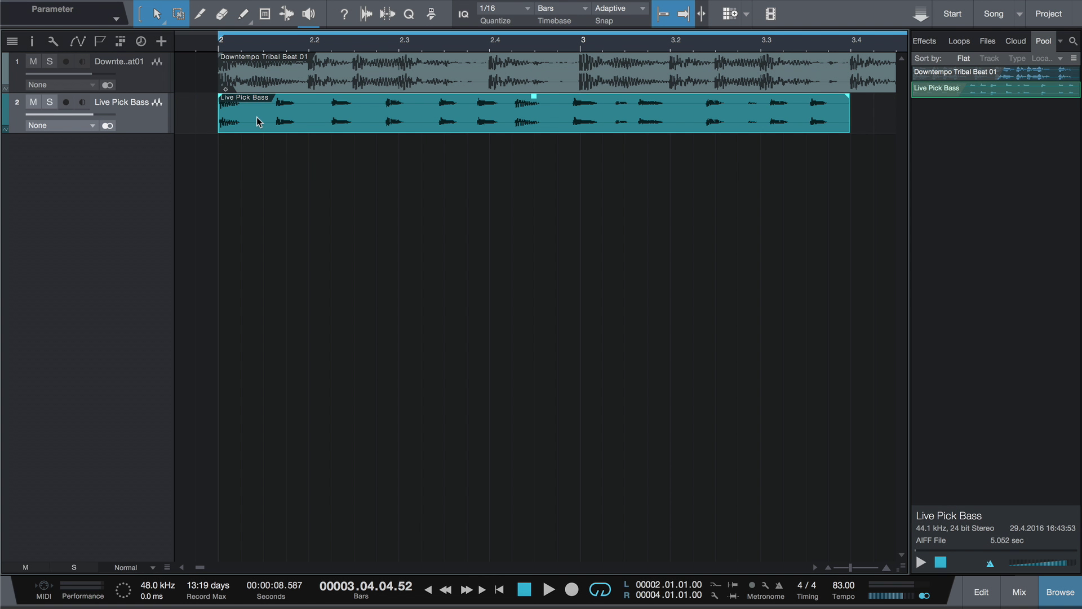
pyautogui.press('space')
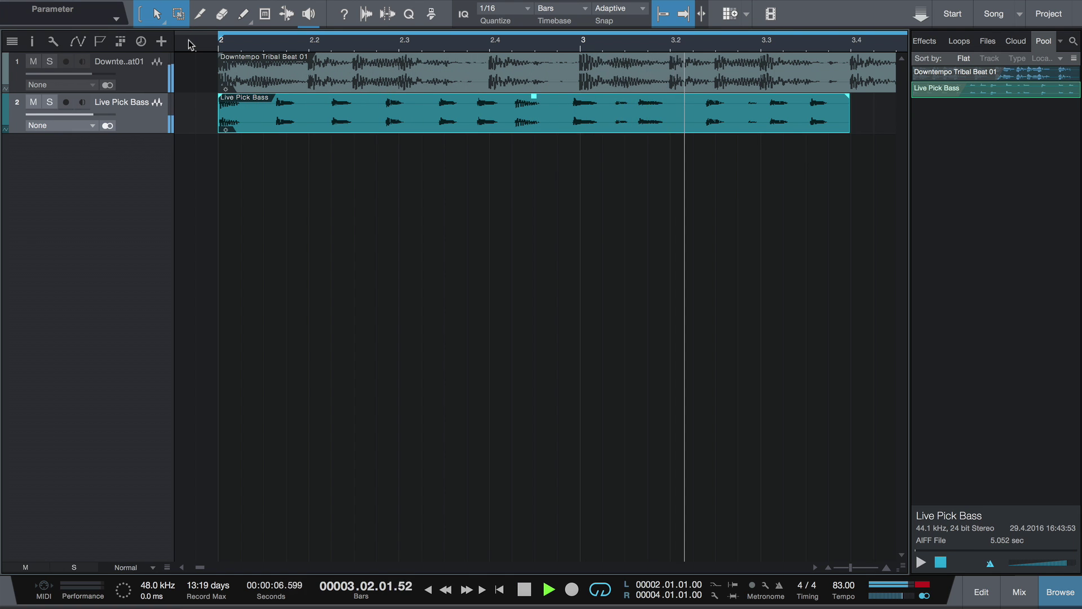
pyautogui.press('space')
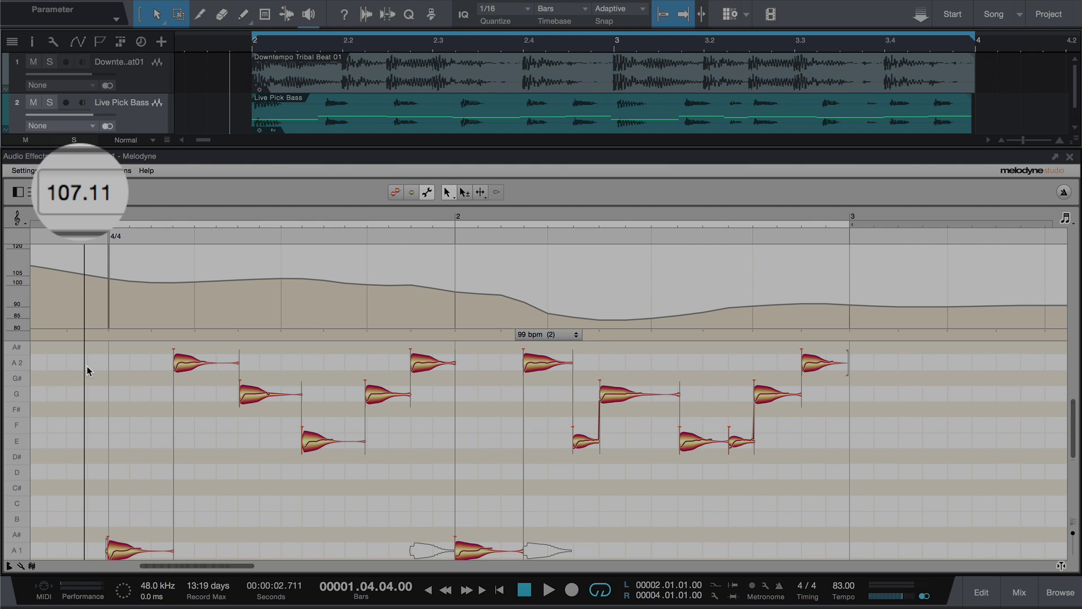
# - Play the Live Pick Bass against its detected tempo, stop, and show the tempo assignment choices
pyautogui.press('space')
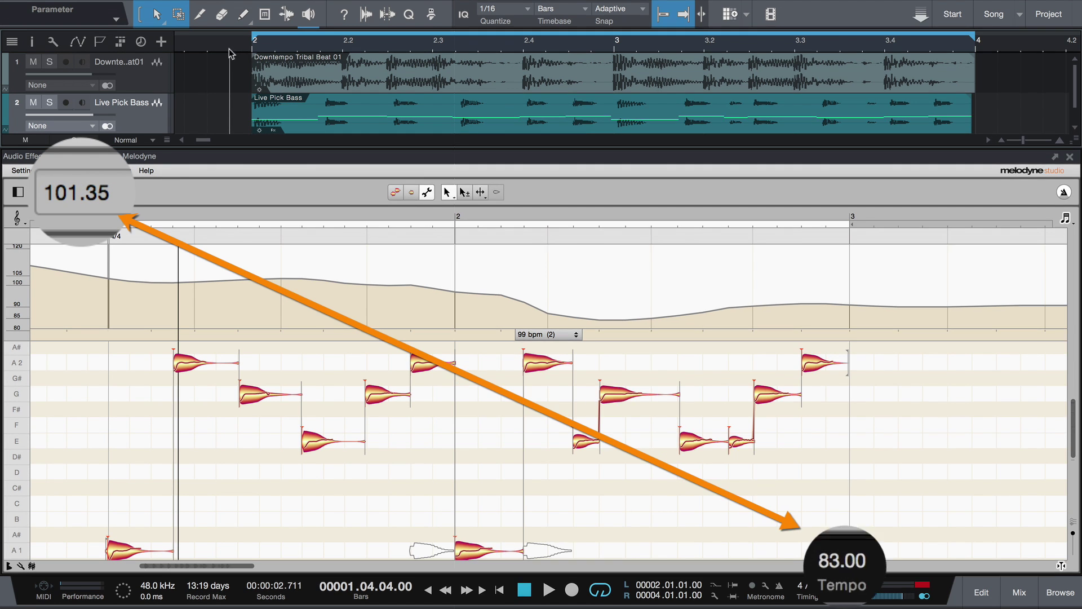
pyautogui.press('space')
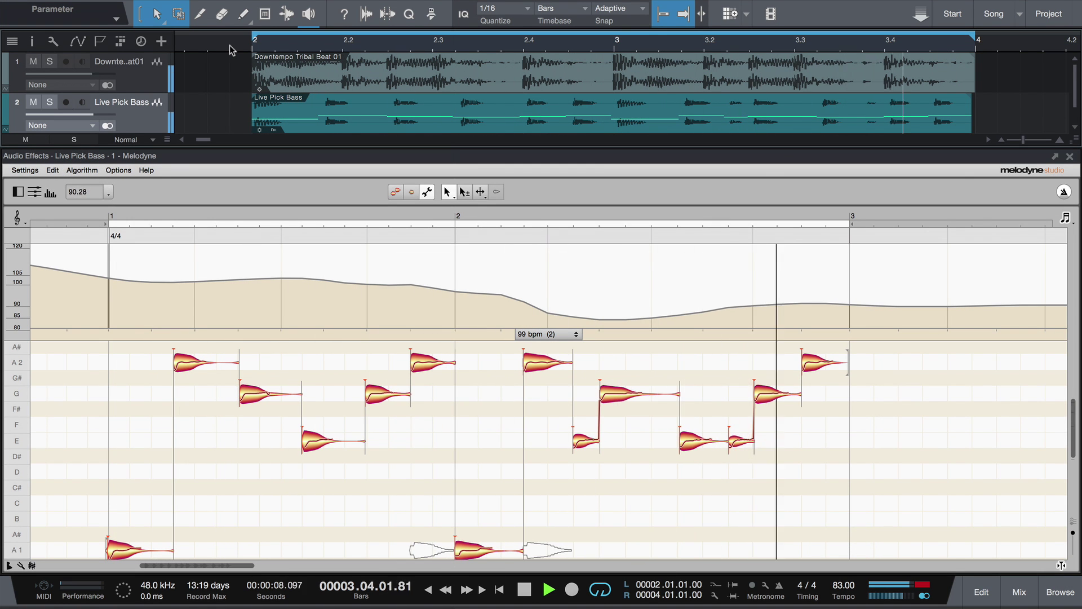
pyautogui.press('space')
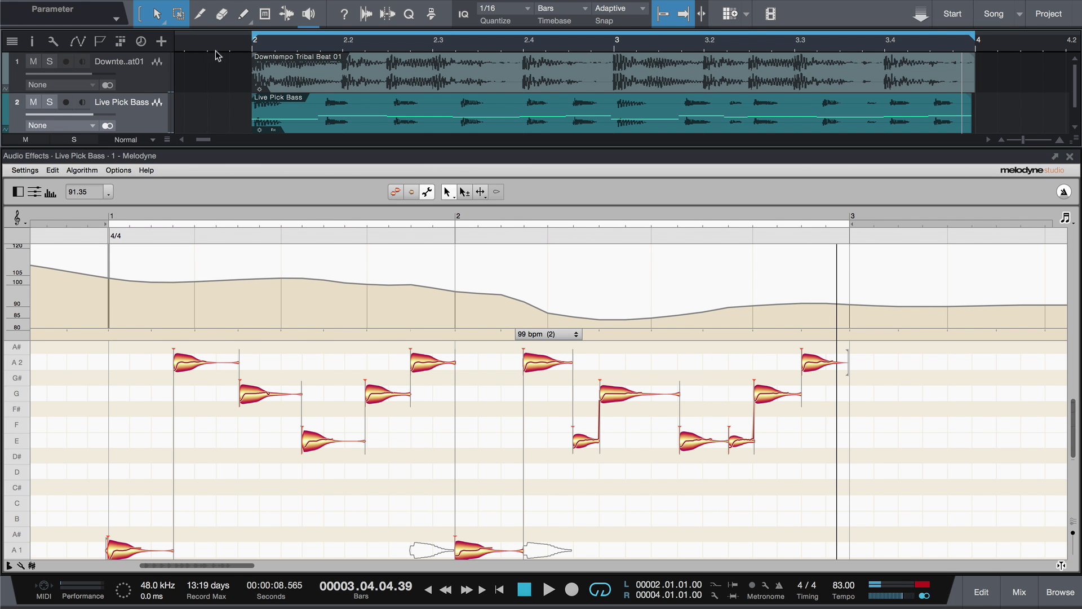
pyautogui.click(110, 193)
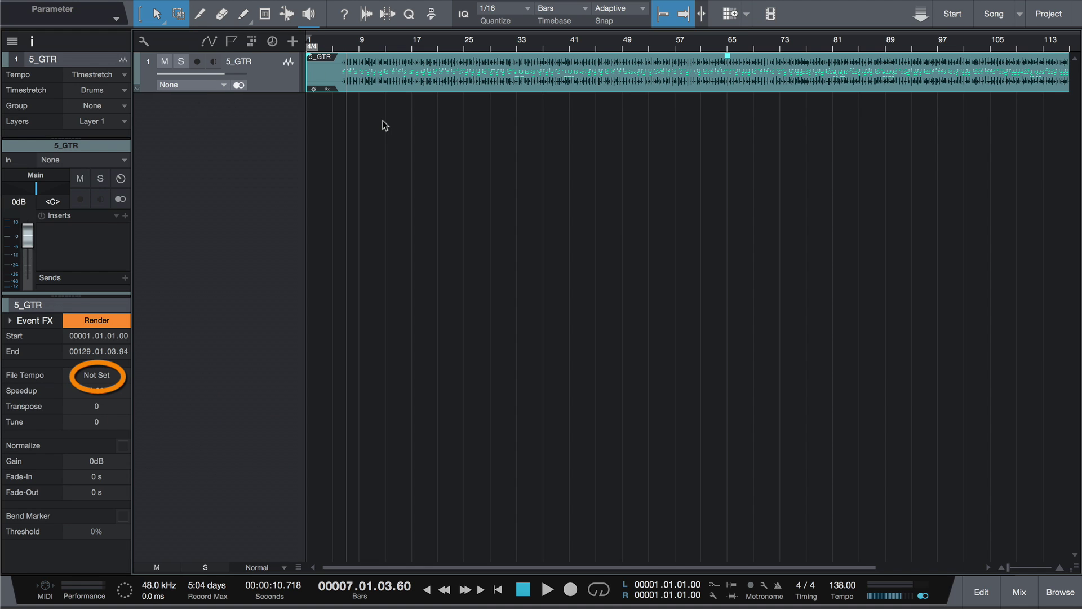
# - Open the 5_GTR event in Melodyne and confirm 146 BPM - 151 BPM as its file tempo
pyautogui.doubleClick(382, 83)
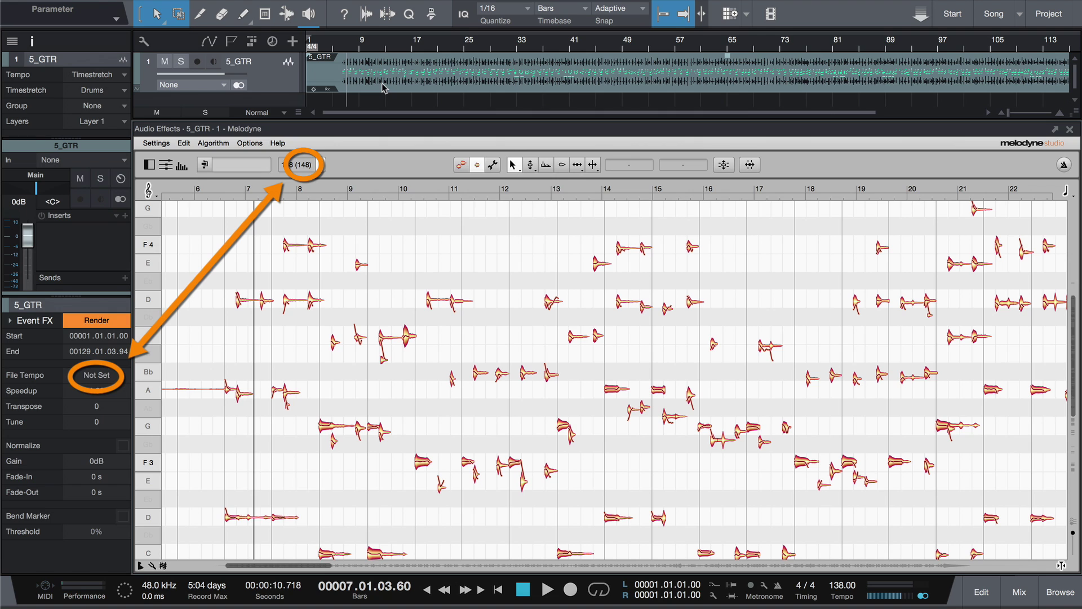
pyautogui.click(323, 167)
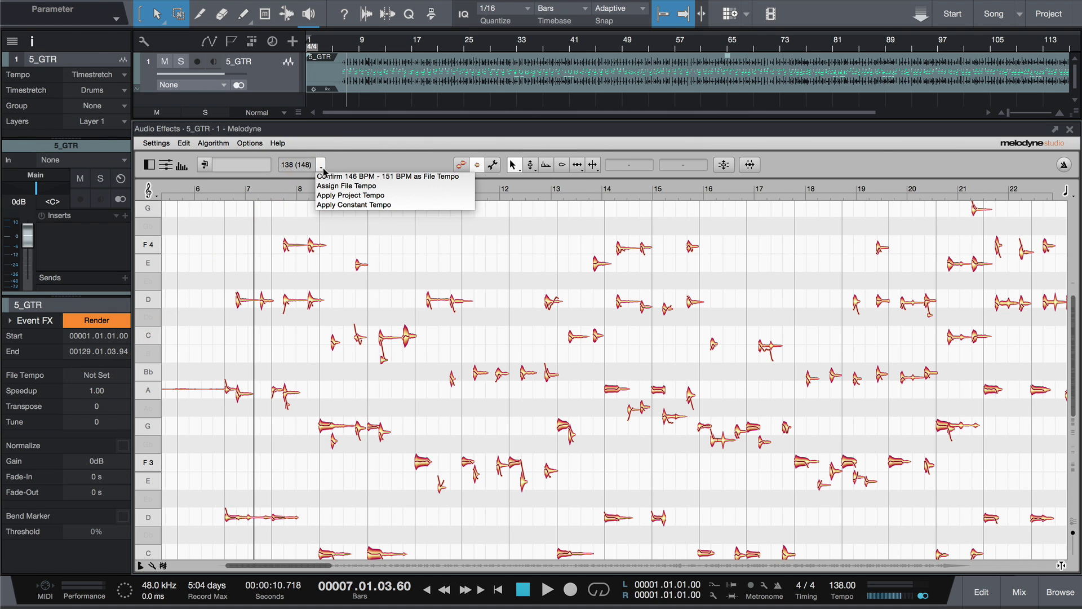
pyautogui.click(470, 176)
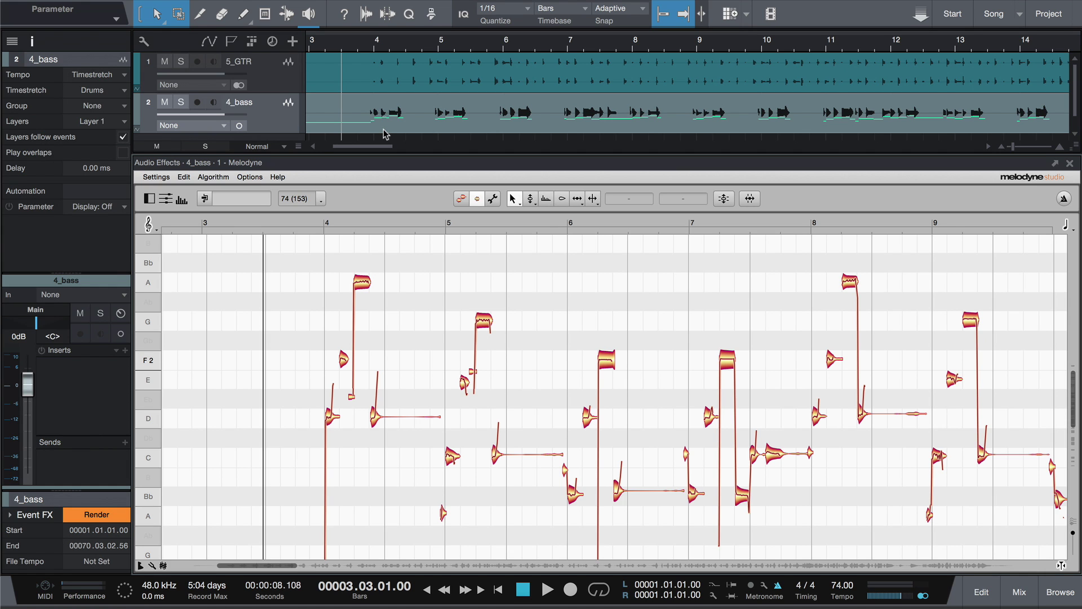
# - Apply the project tempo to the 4_bass clip and play it back
pyautogui.click(321, 200)
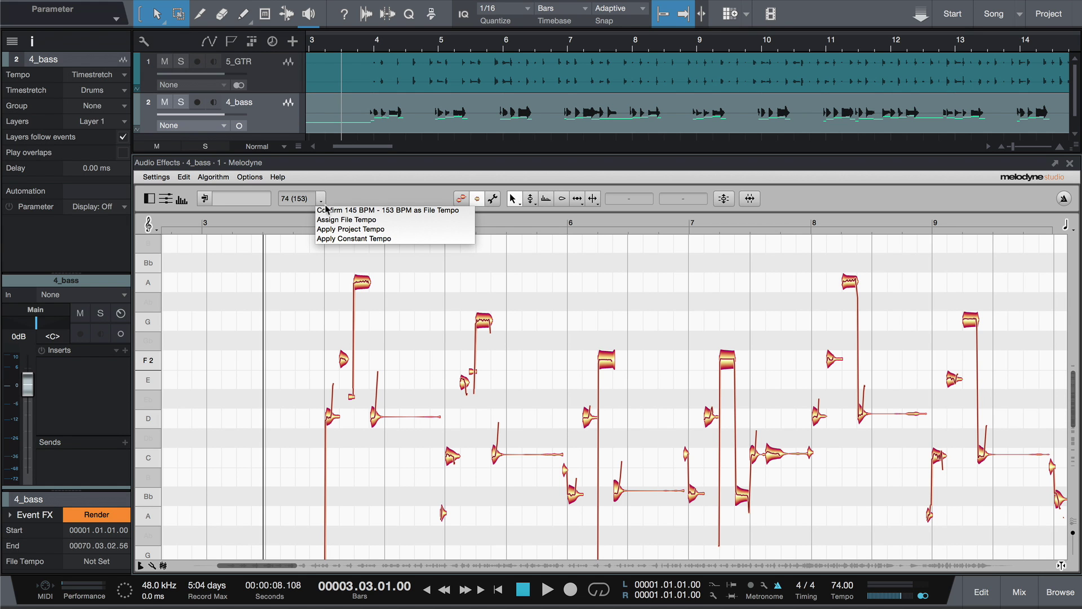
pyautogui.click(334, 229)
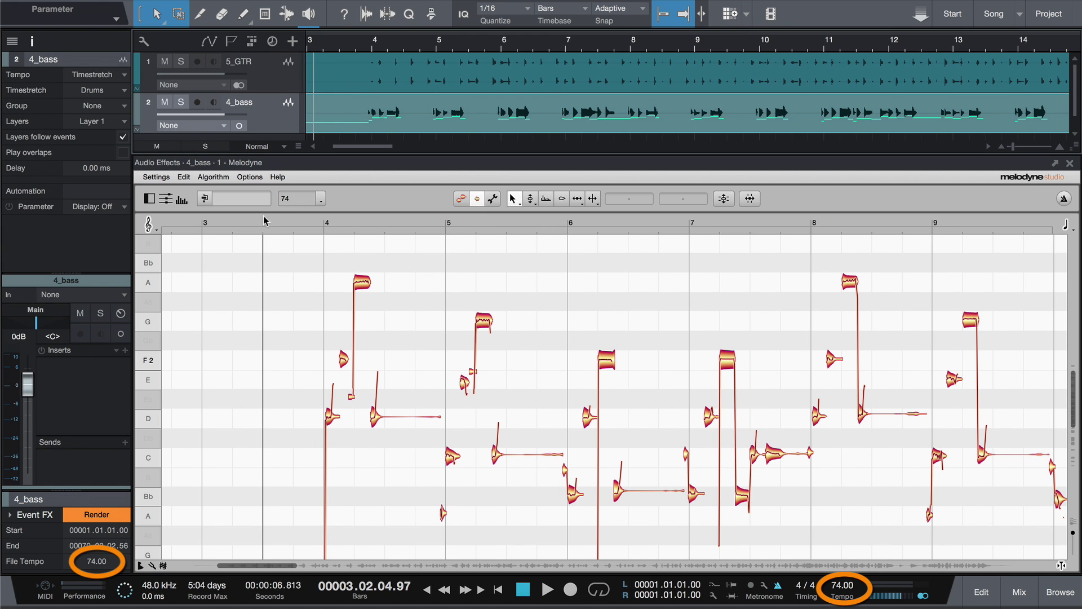
pyautogui.press('space')
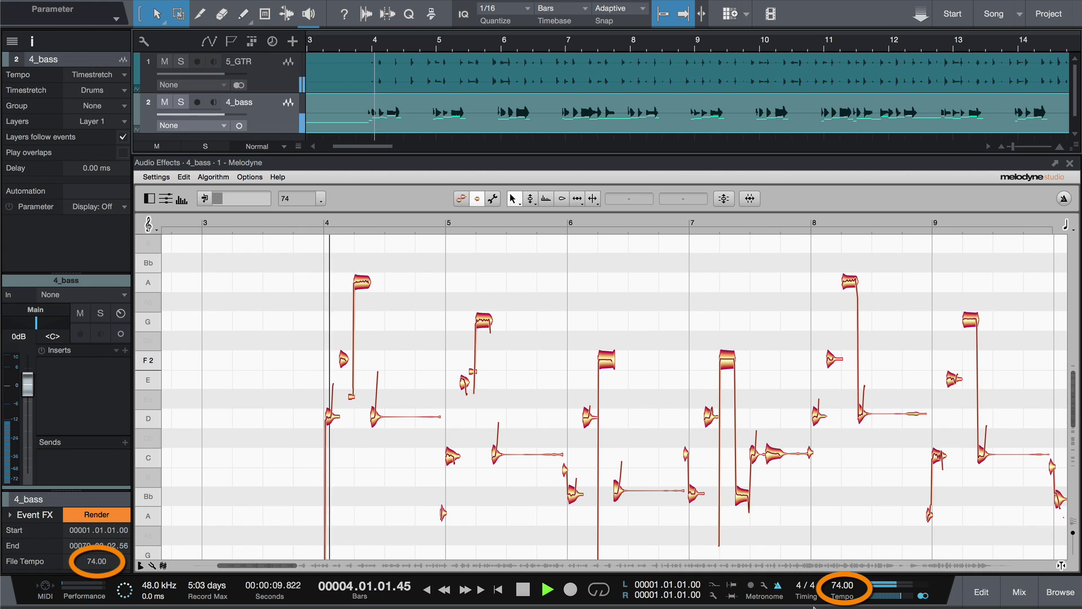
# - Change the song tempo in the transport to 88
pyautogui.doubleClick(839, 589)
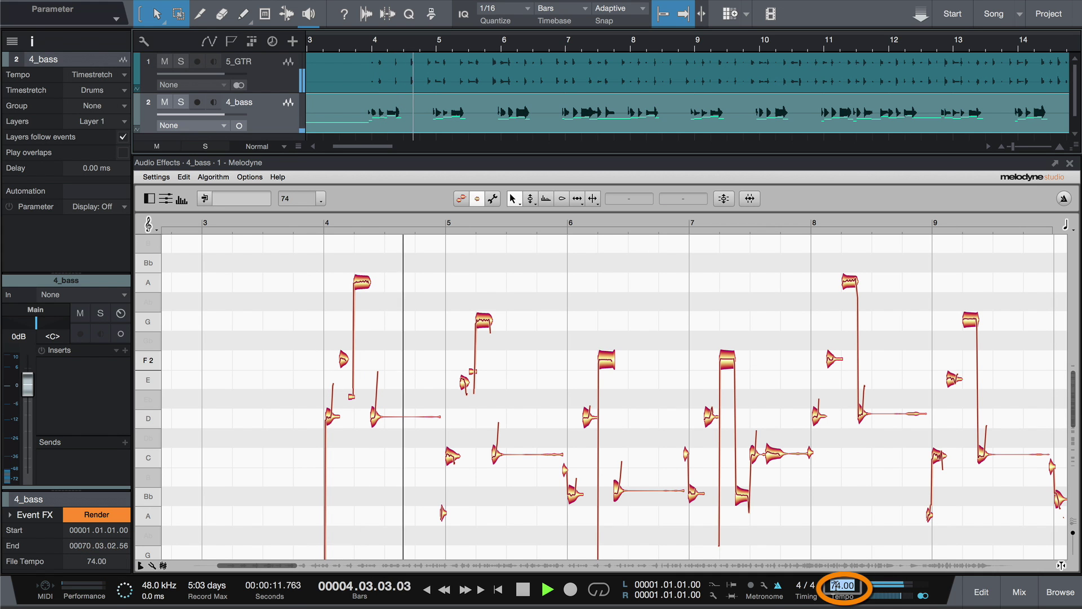
pyautogui.write('88')
pyautogui.press('Return')
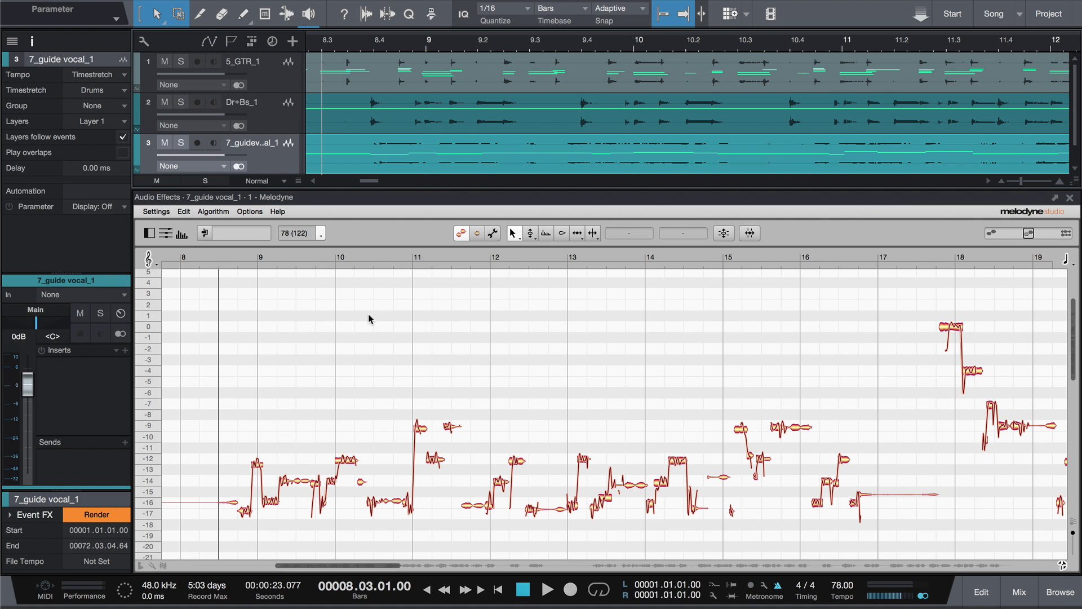
# - Give the 7_guide vocal_1 clip a constant file tempo of 74 and play from just before bar 8
pyautogui.click(322, 234)
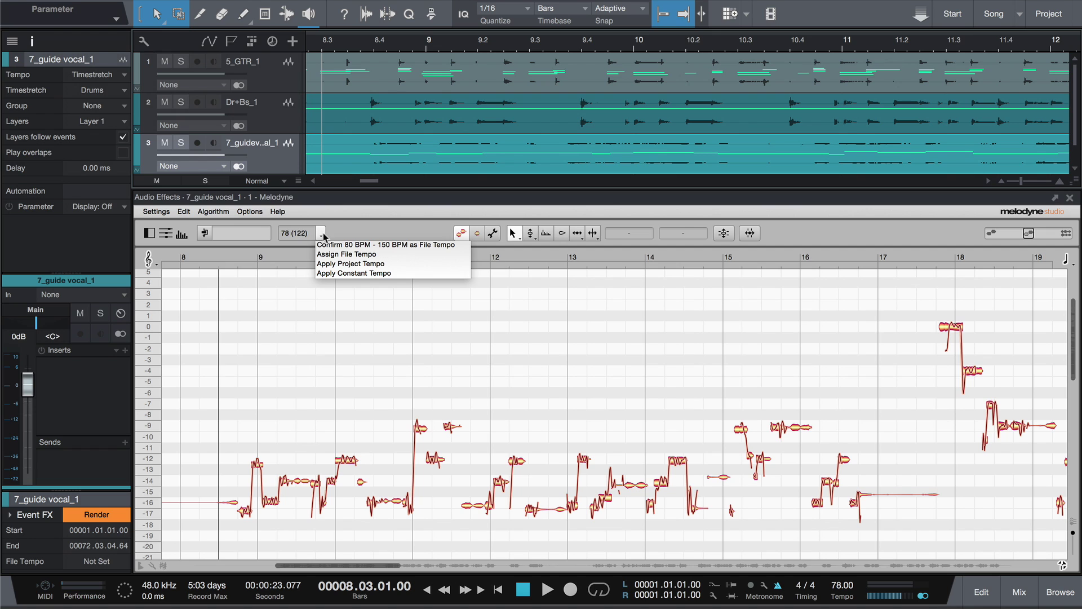
pyautogui.click(345, 273)
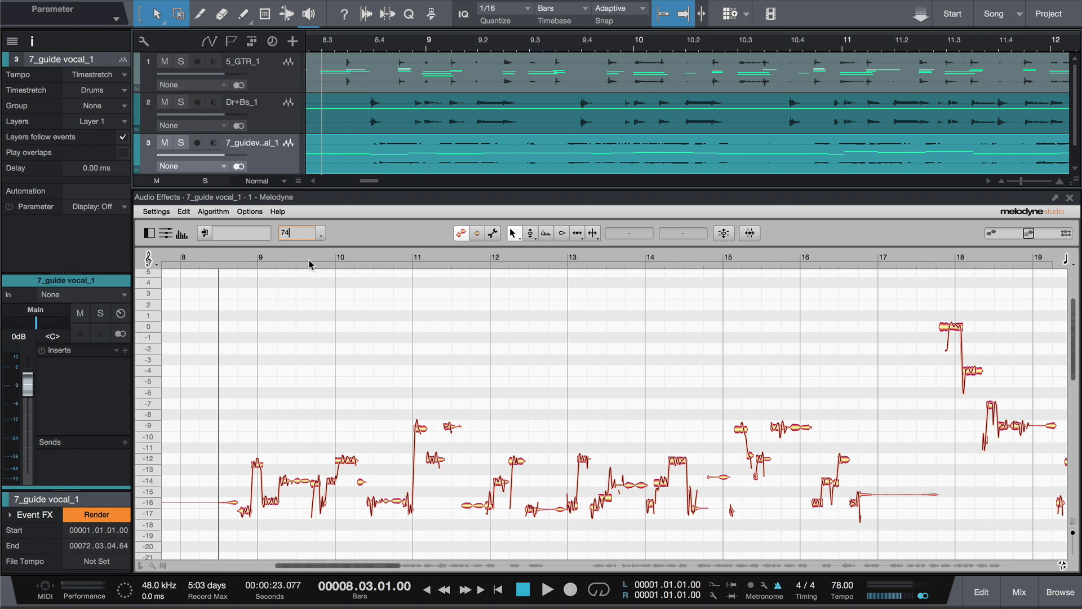
pyautogui.press('Return')
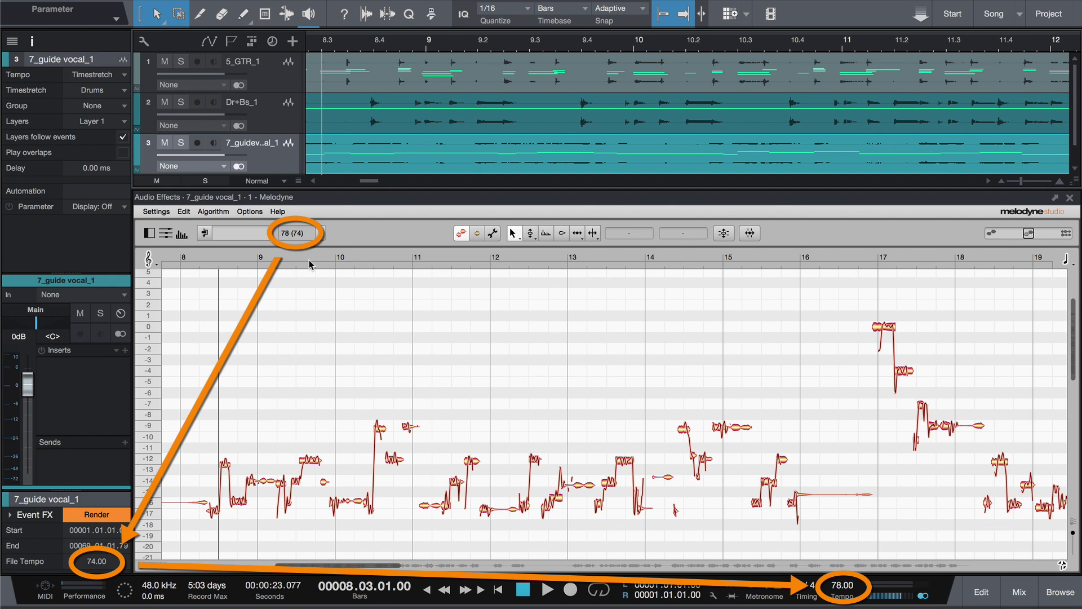
pyautogui.click(170, 256)
pyautogui.press('space')
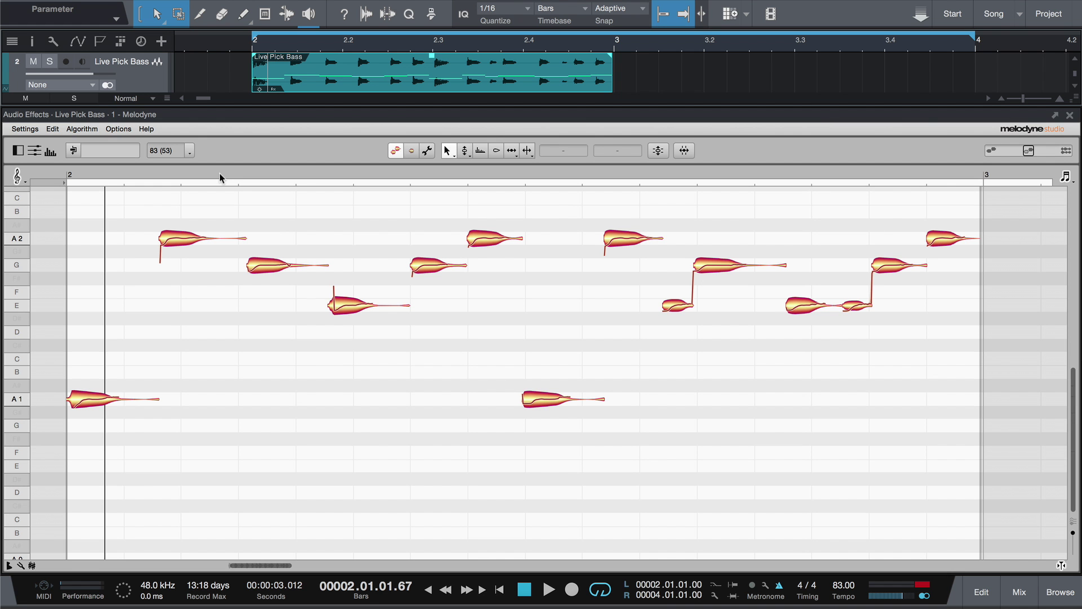
# - Assign the Live Pick Bass a file tempo, aligning bar 1 and the beat-3 point
pyautogui.click(190, 151)
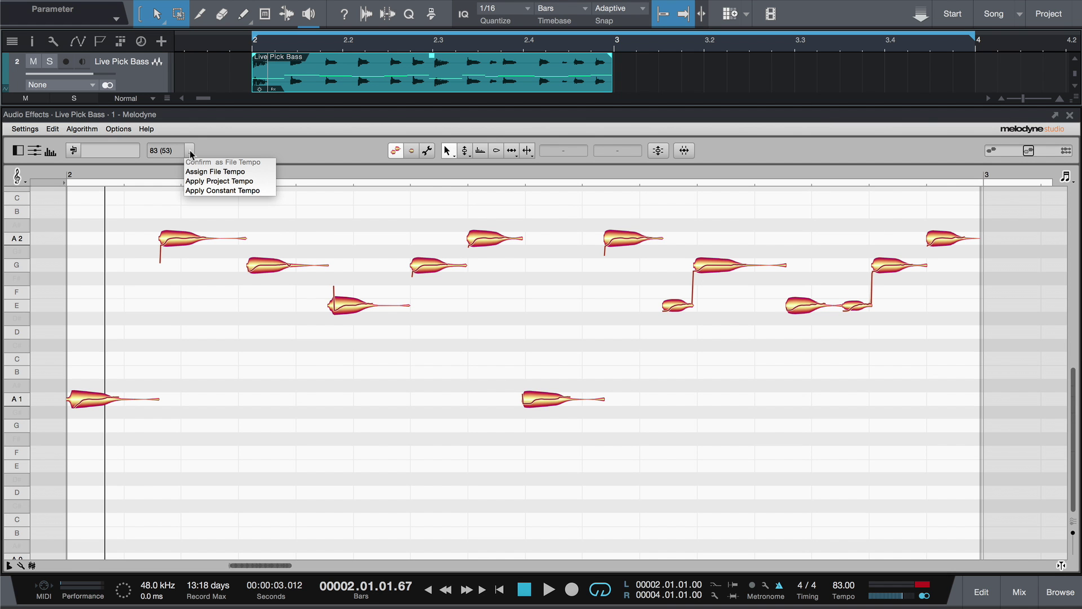
pyautogui.click(263, 172)
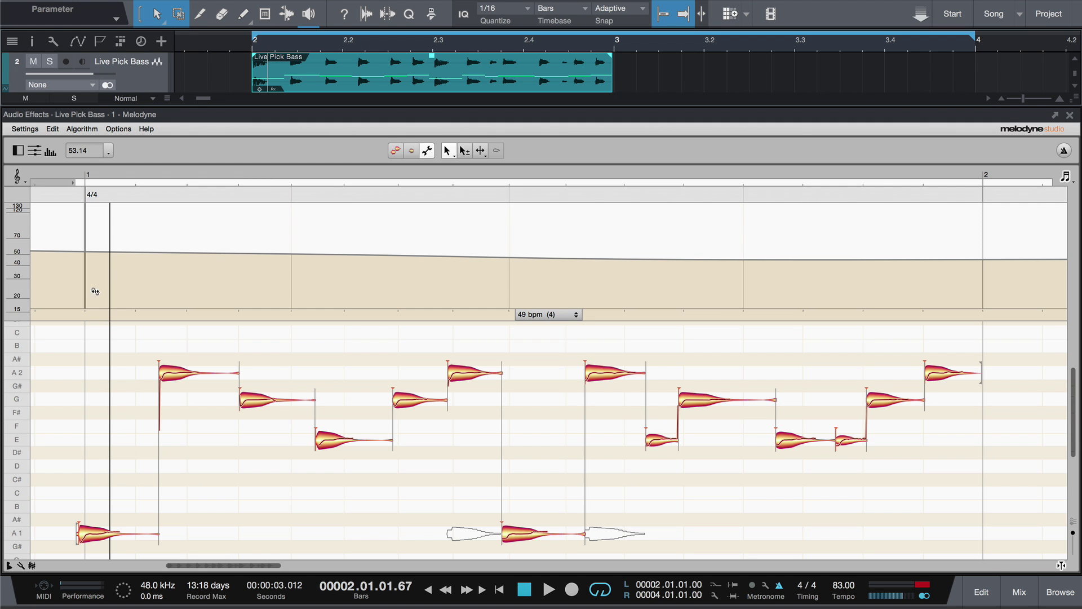
pyautogui.moveTo(84, 297); pyautogui.dragTo(78, 297)
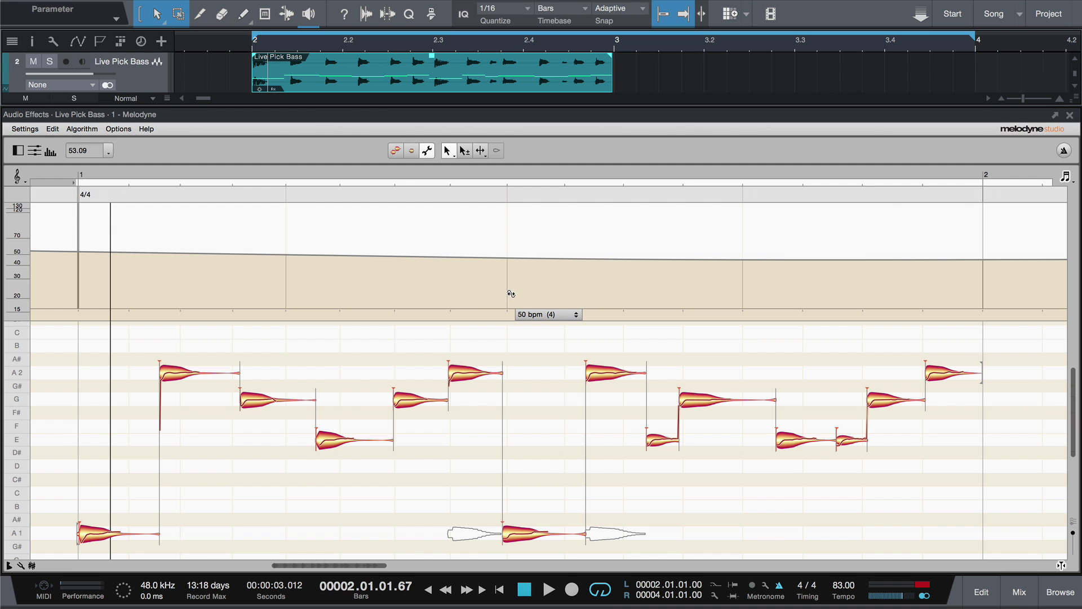
pyautogui.moveTo(506, 290); pyautogui.dragTo(502, 292)
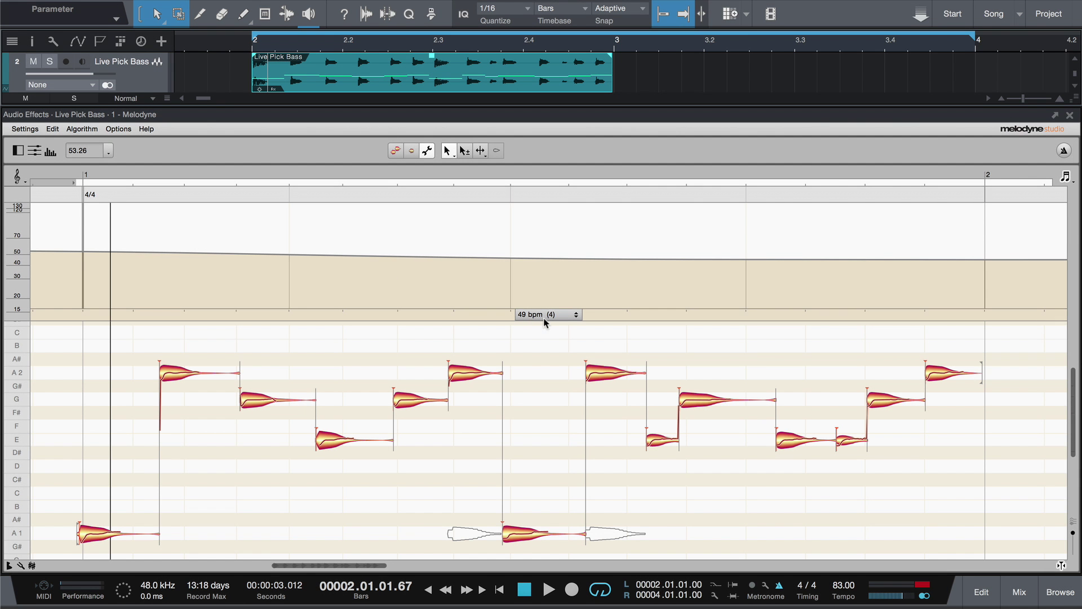
pyautogui.click(549, 314)
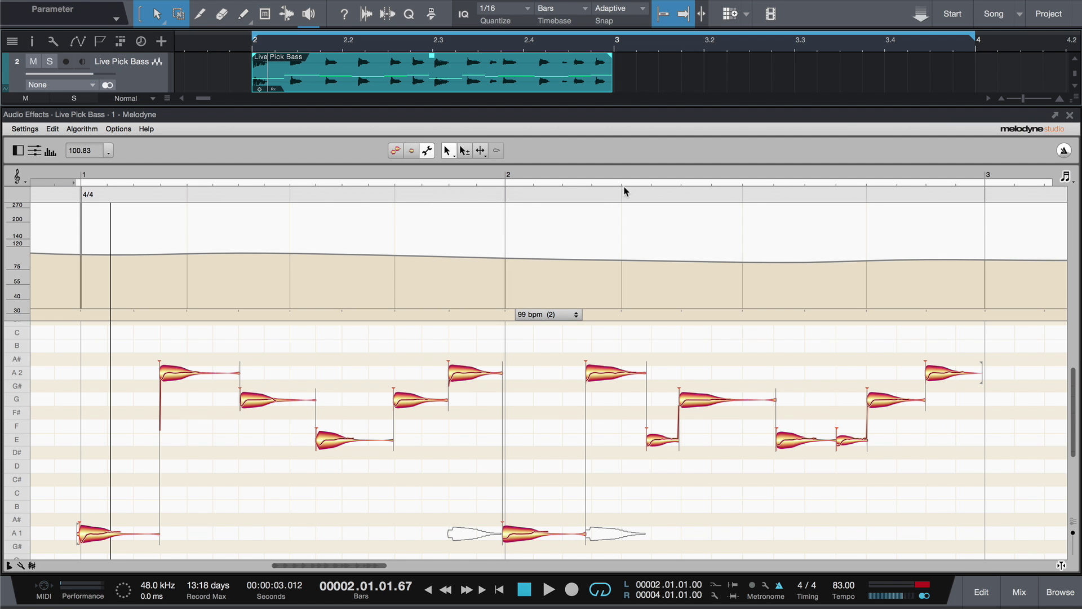
# - Play from bar 1, move the bar 2 line onto its note, and return to note editing
pyautogui.click(73, 175)
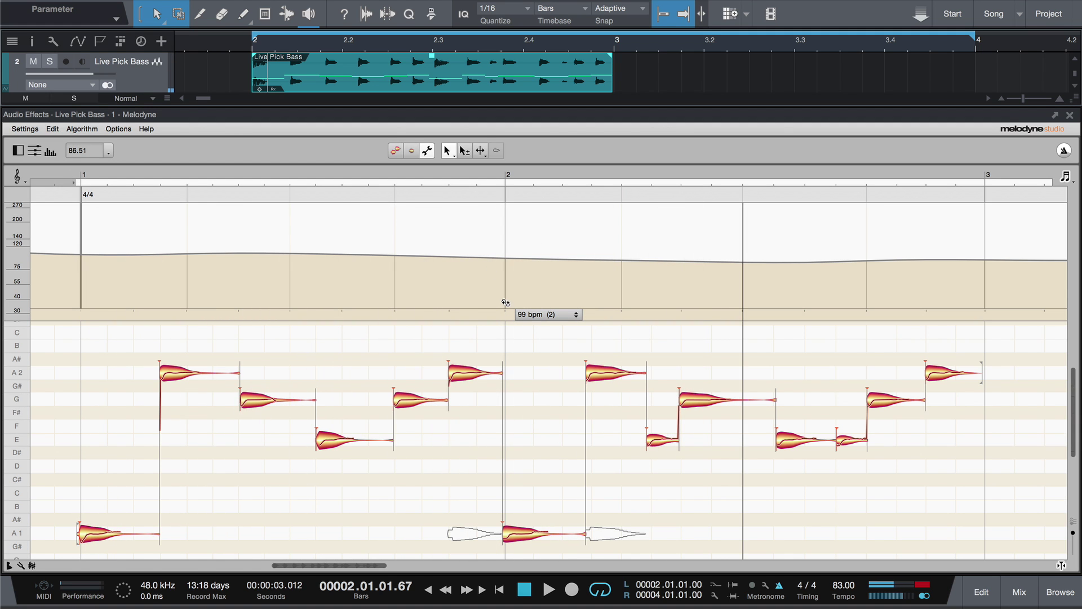
pyautogui.moveTo(505, 304); pyautogui.dragTo(500, 304)
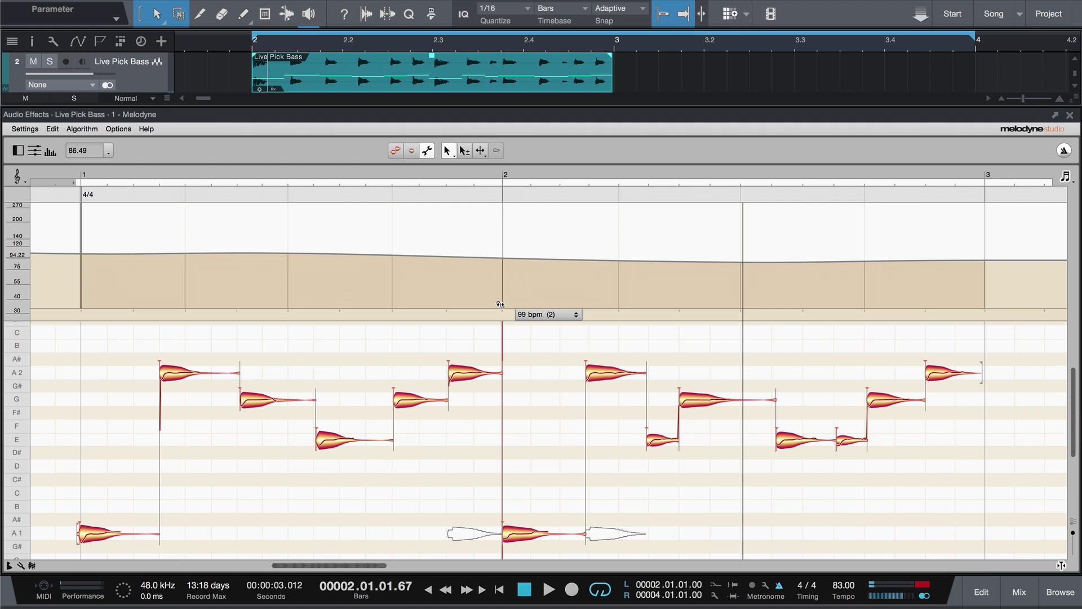
pyautogui.click(378, 174)
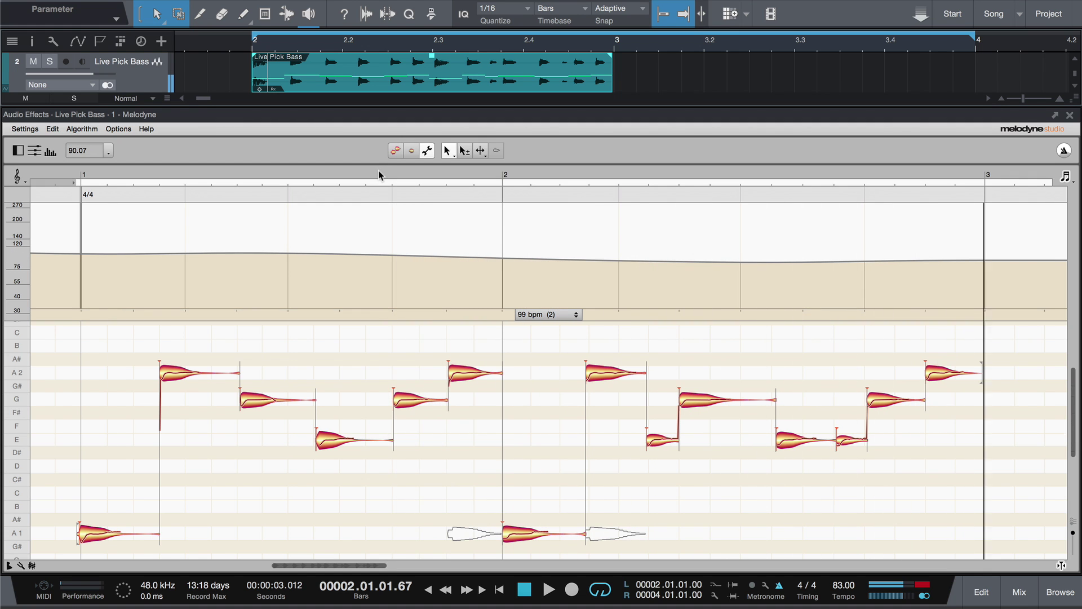
pyautogui.click(411, 151)
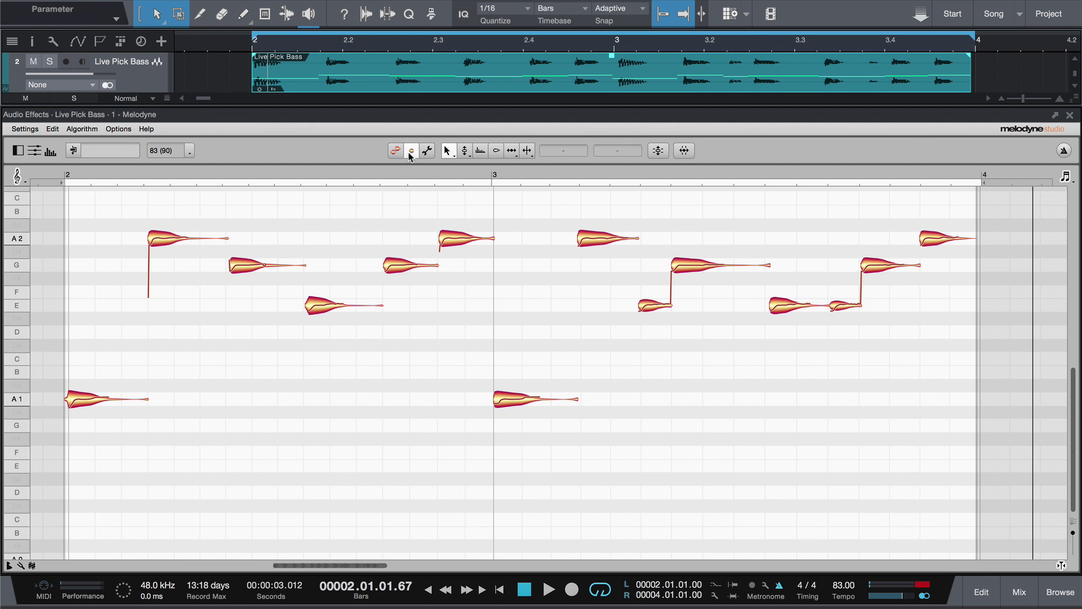
# - Drag the piano clip onto the Tempo track so the song follows it, then play from bar 74
pyautogui.press('space')
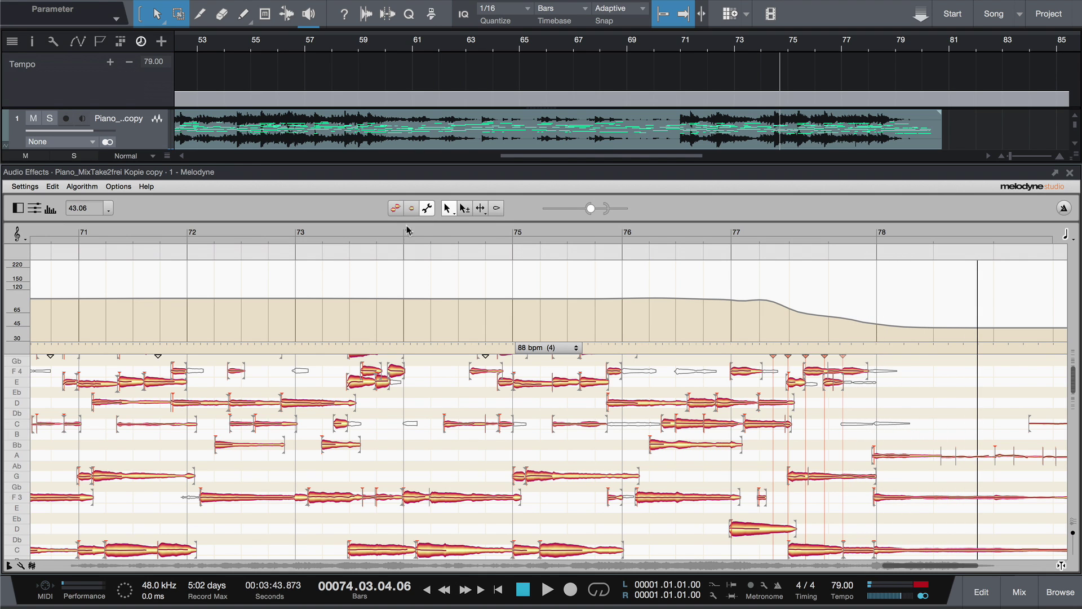
pyautogui.moveTo(474, 141); pyautogui.dragTo(482, 66)
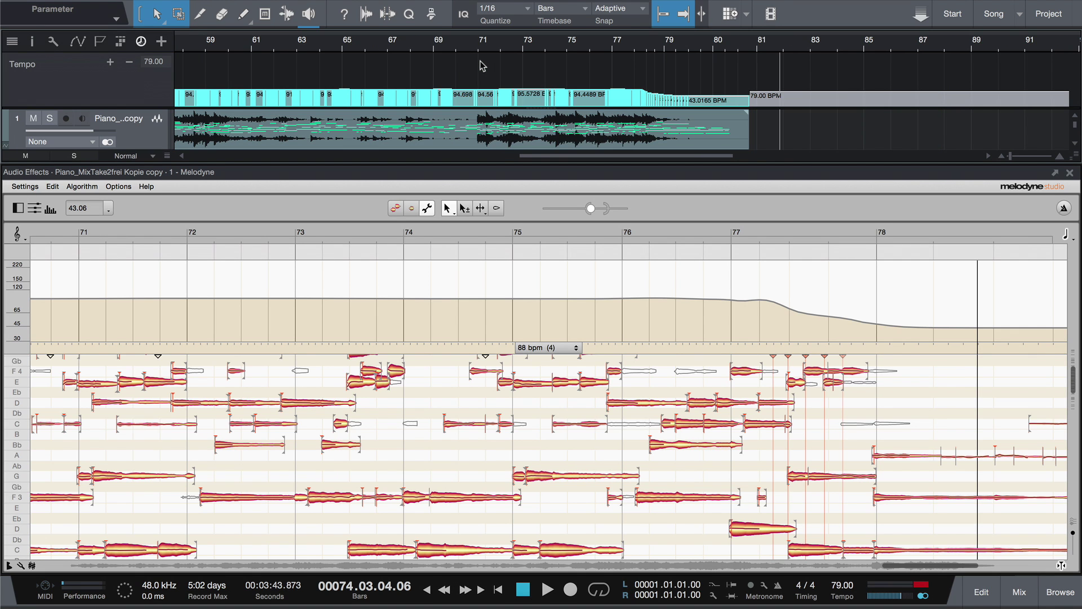
pyautogui.click(543, 46)
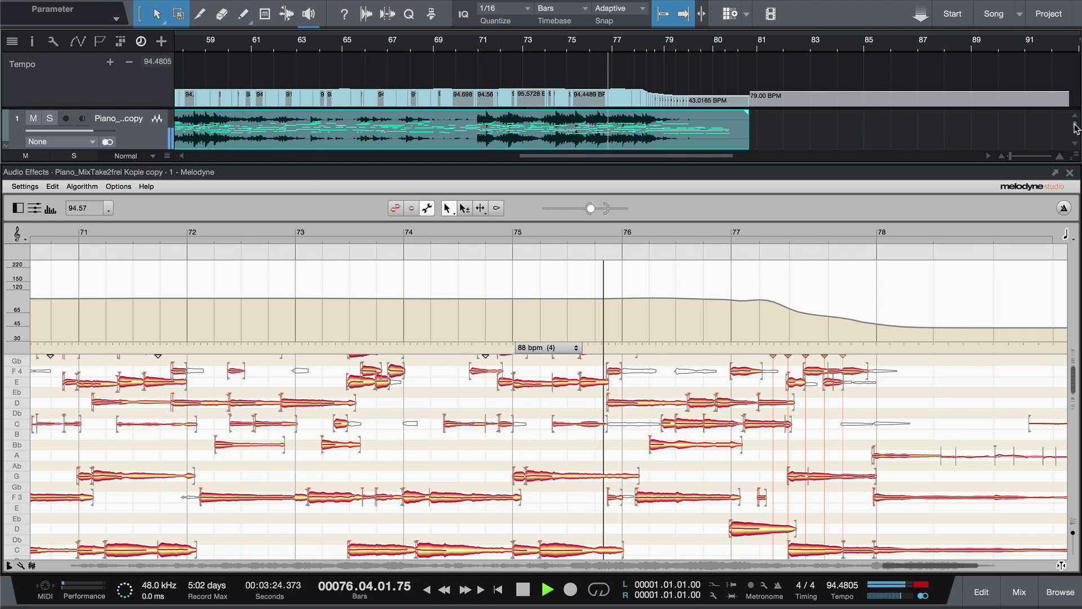
pyautogui.scroll(-2, 1077, 130)
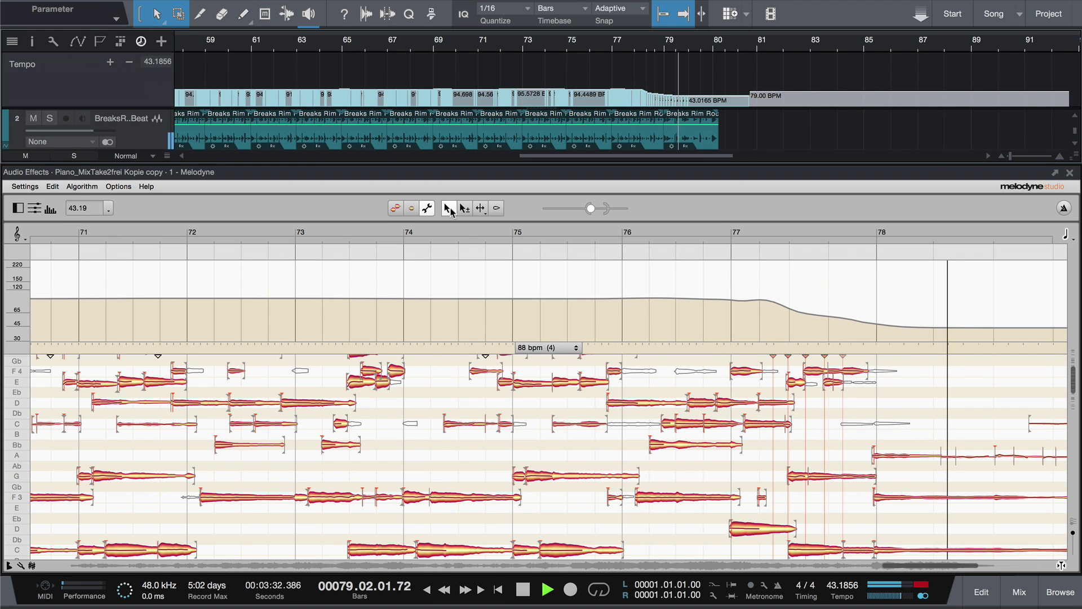
pyautogui.click(393, 208)
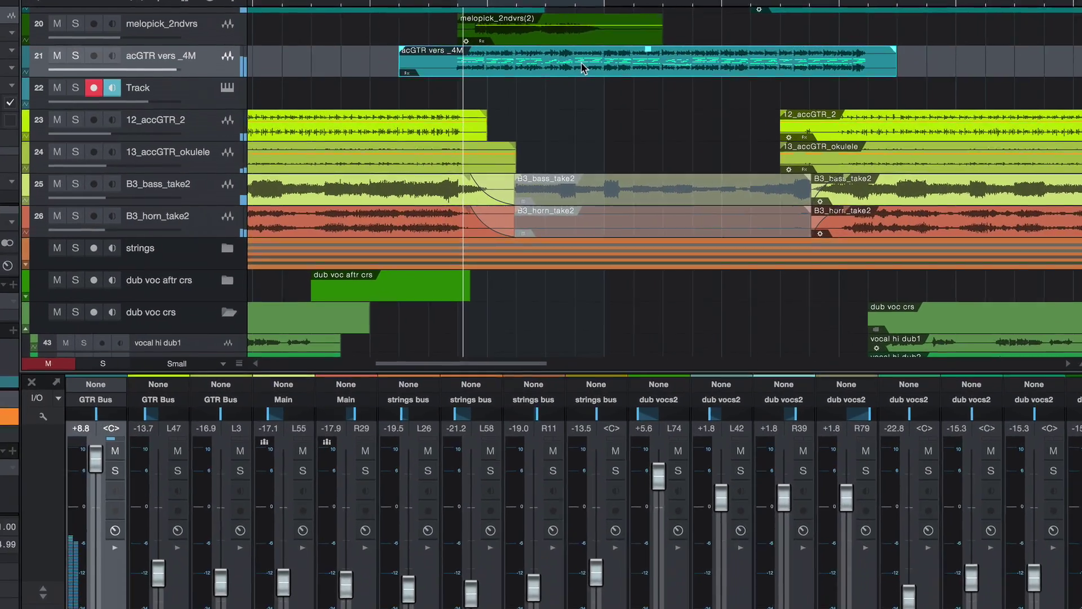
# - Convert the acGTR vers _4M guitar event into MIDI on Track 22 and show its Polysix synth
pyautogui.doubleClick(491, 103)
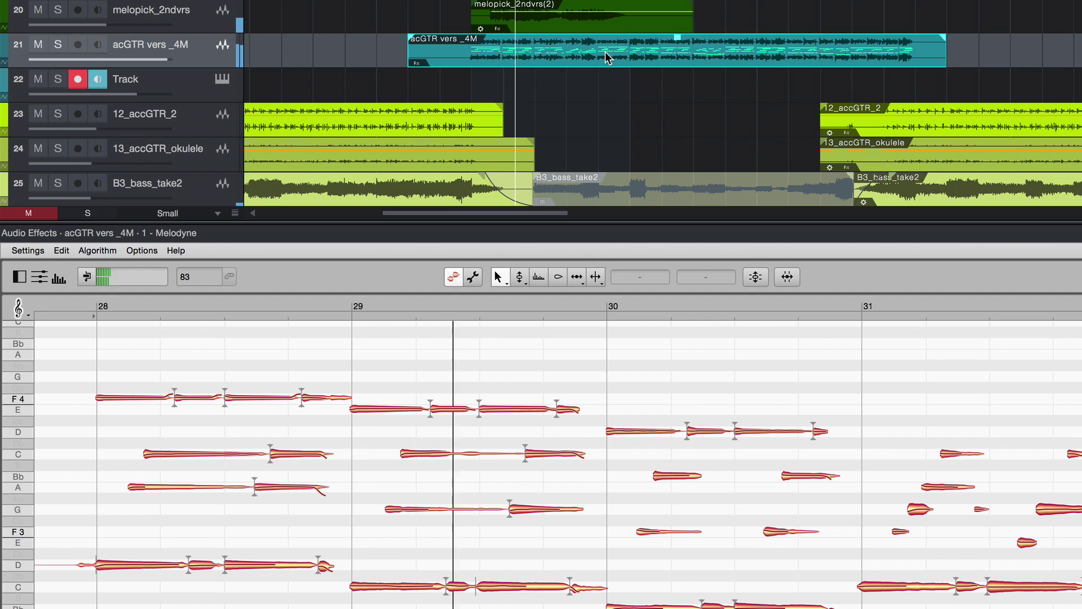
pyautogui.moveTo(604, 52); pyautogui.dragTo(606, 87)
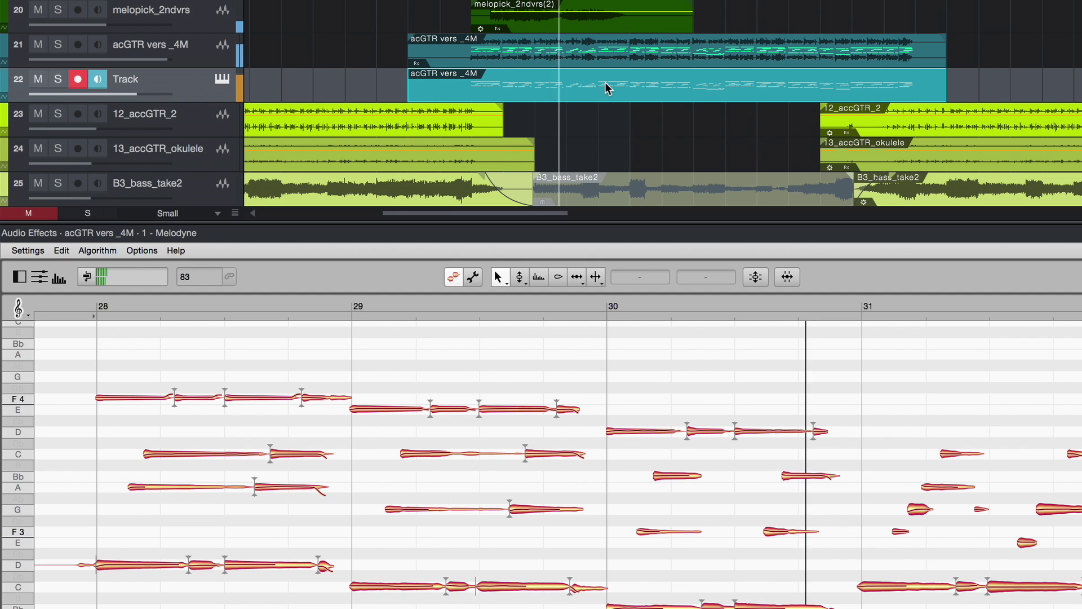
pyautogui.doubleClick(606, 87)
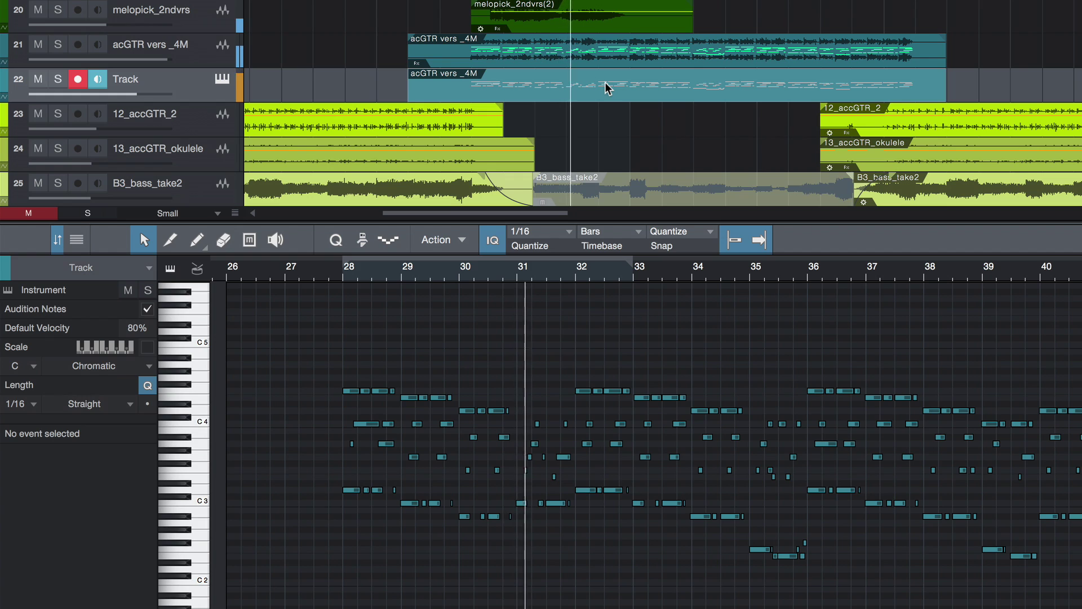
pyautogui.click(223, 79)
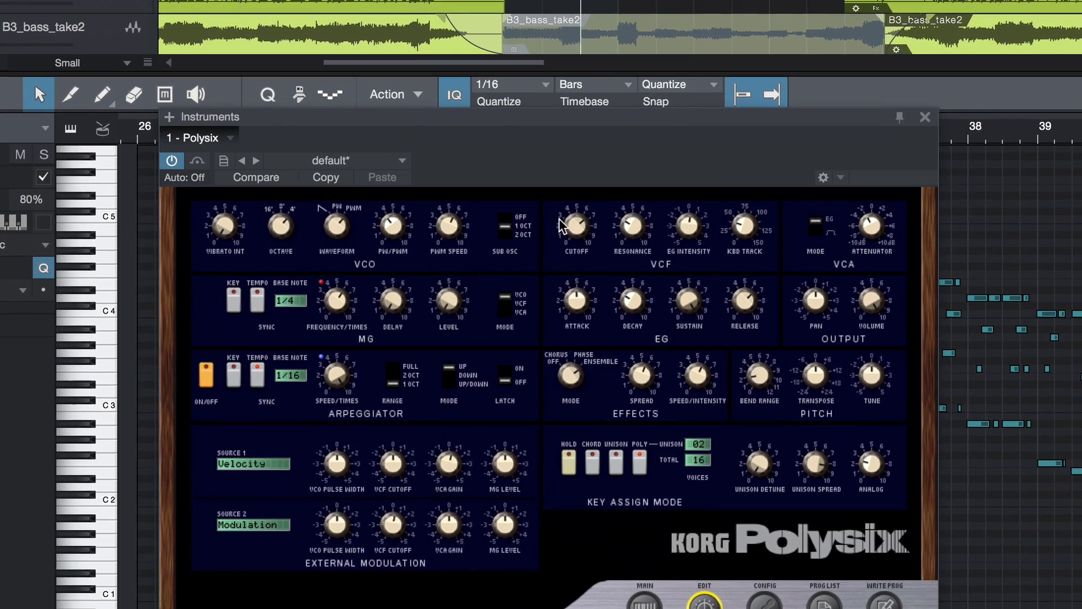
pyautogui.moveTo(581, 271)
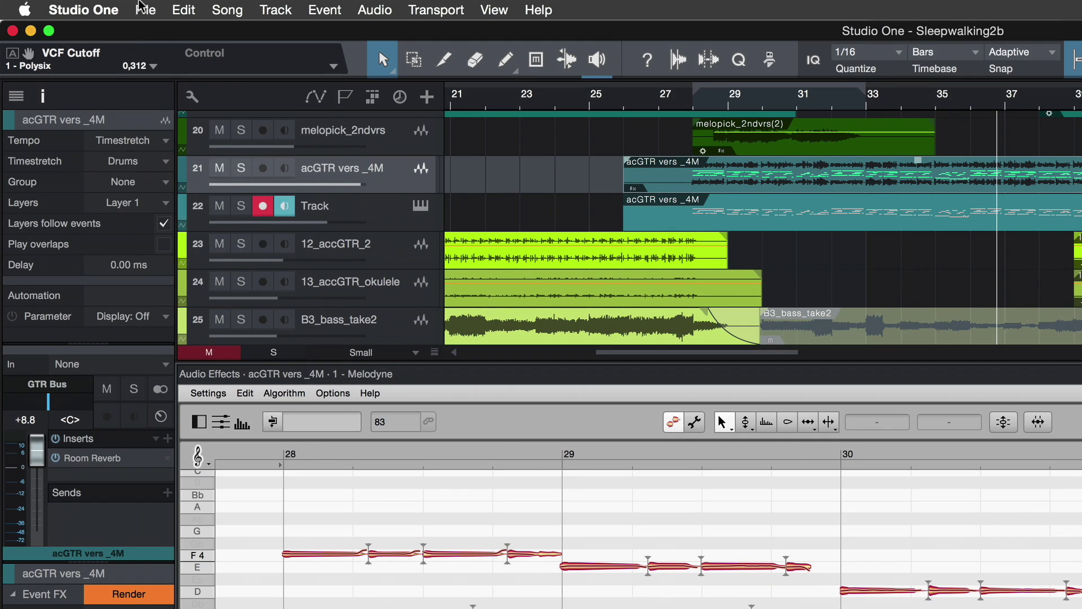
# - Open the File menu to save the Sleepwalking2b song
pyautogui.click(144, 10)
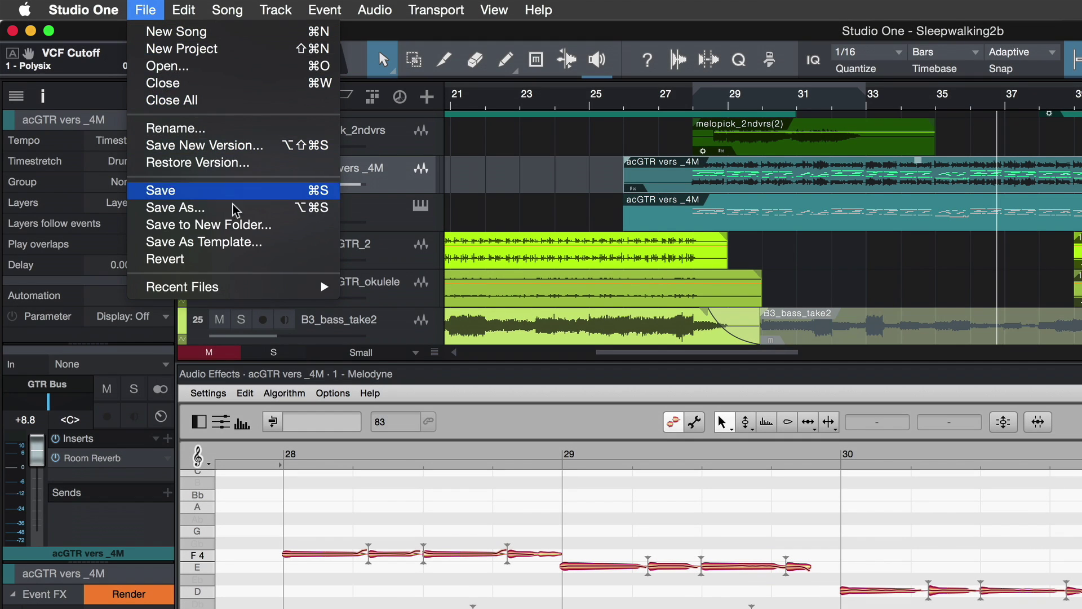